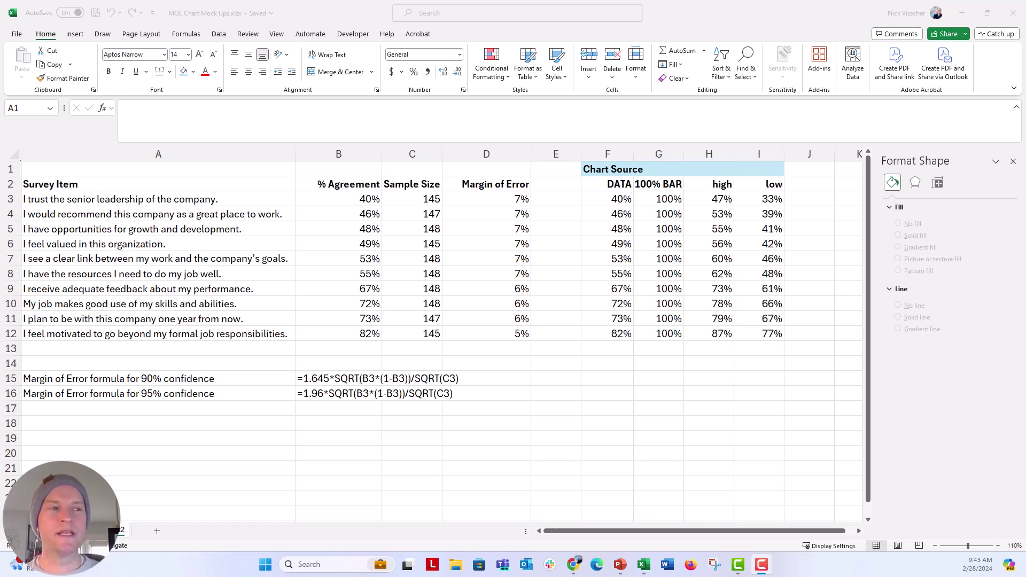
# Review the Survey Item, % Agreement and Sample Size columns and the first margin-of-error formula.
pyautogui.click(152, 184)
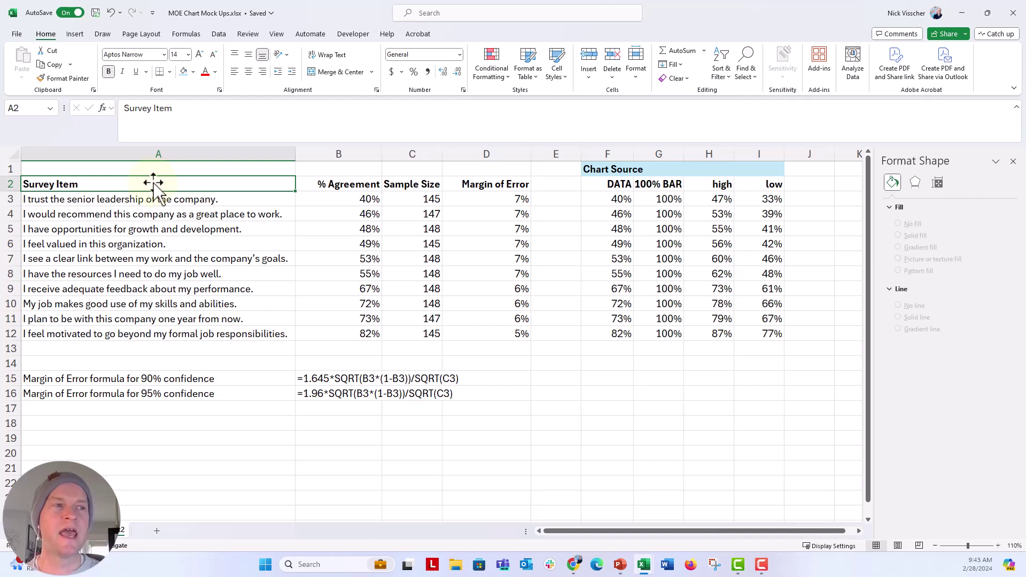
pyautogui.click(306, 183)
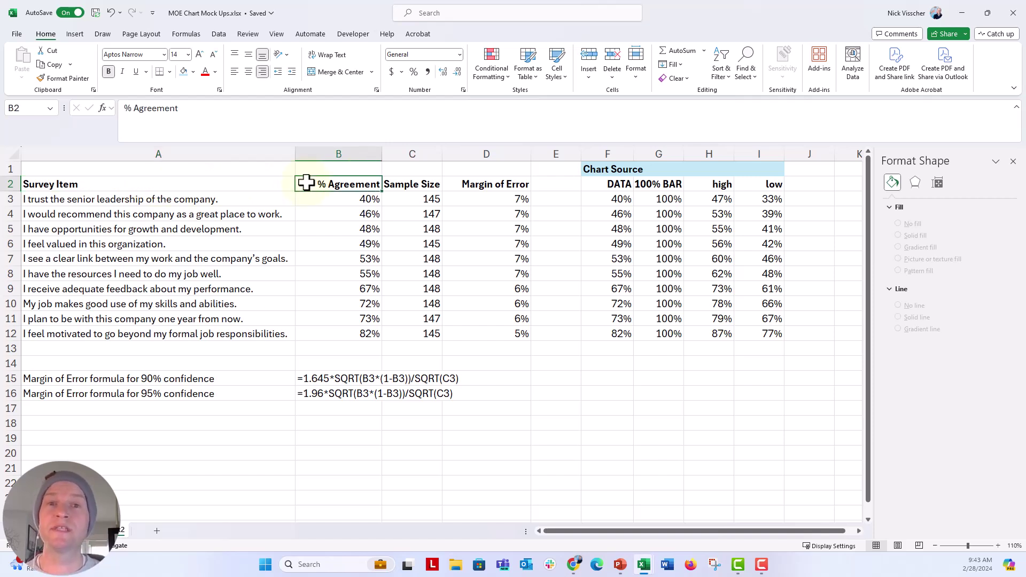
pyautogui.click(401, 185)
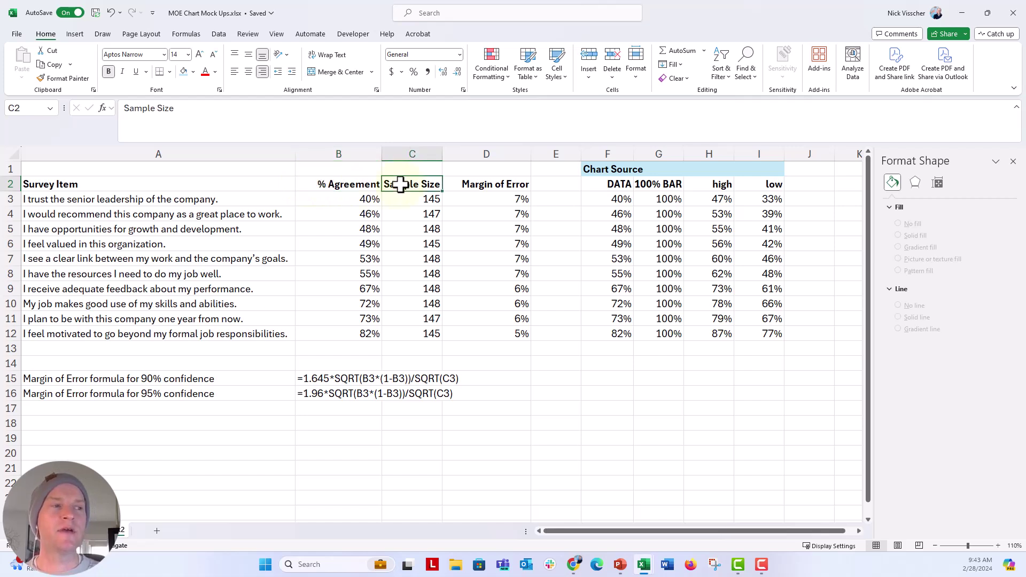
pyautogui.click(402, 201)
pyautogui.click(397, 186)
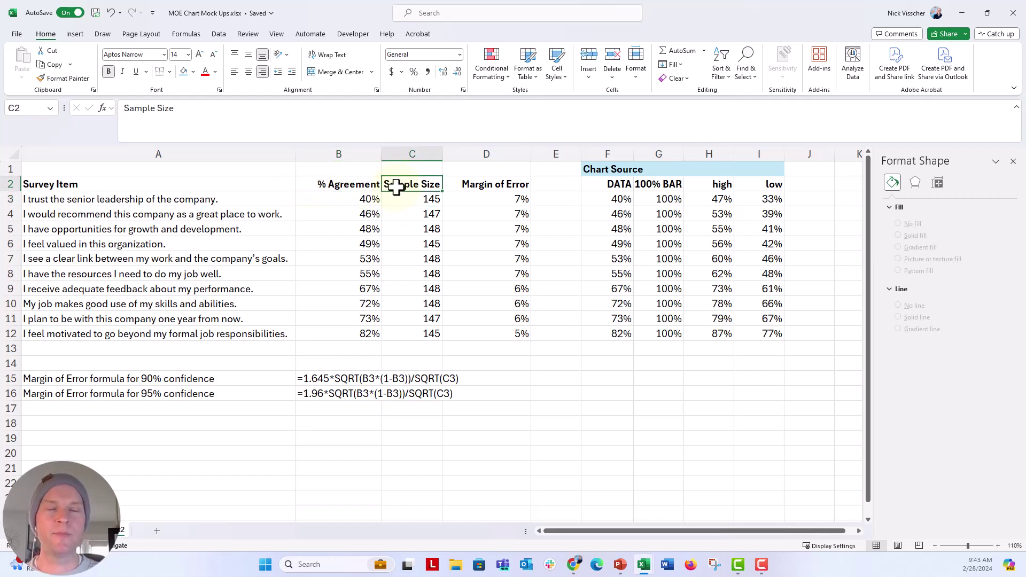
pyautogui.press('Down')
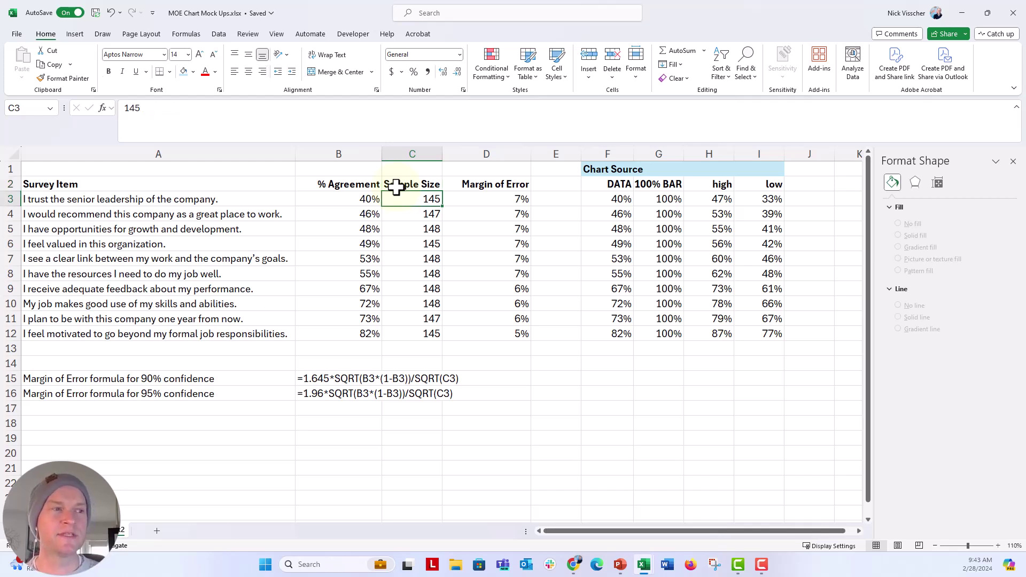
pyautogui.press('Down')
pyautogui.press('Down')
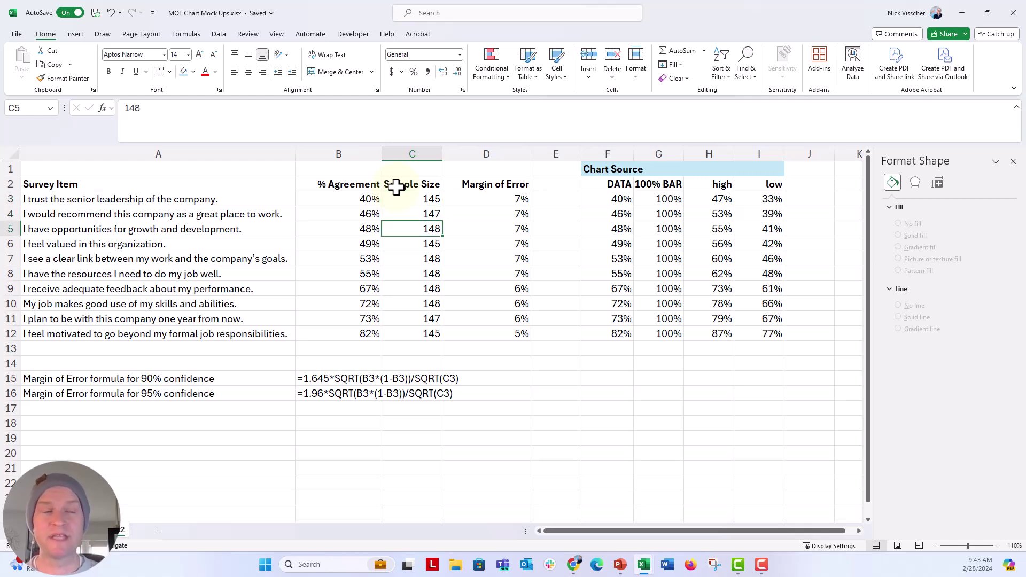
pyautogui.press('Up')
pyautogui.press('Up')
pyautogui.press('Down')
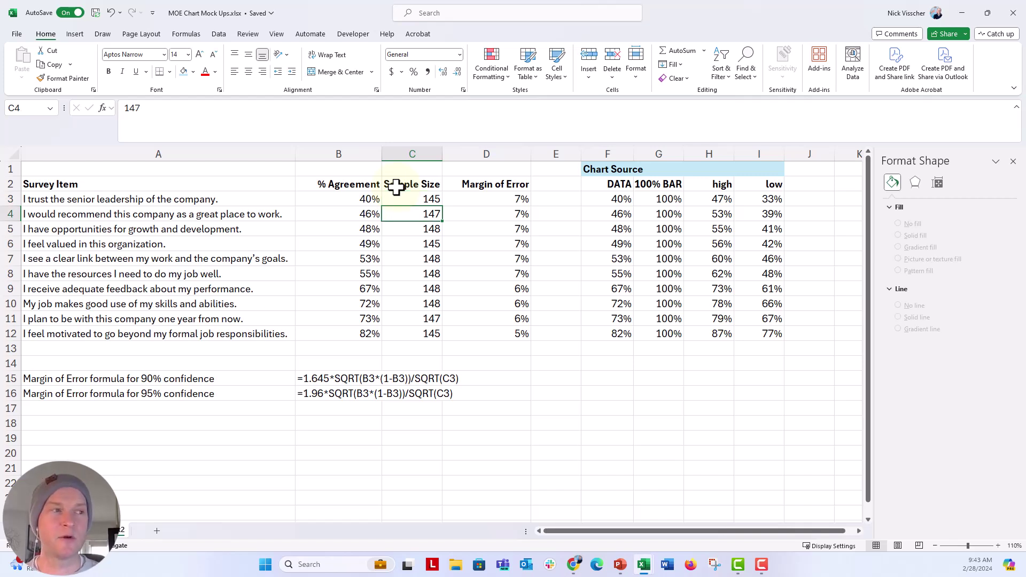
pyautogui.press('Up')
pyautogui.press('Right')
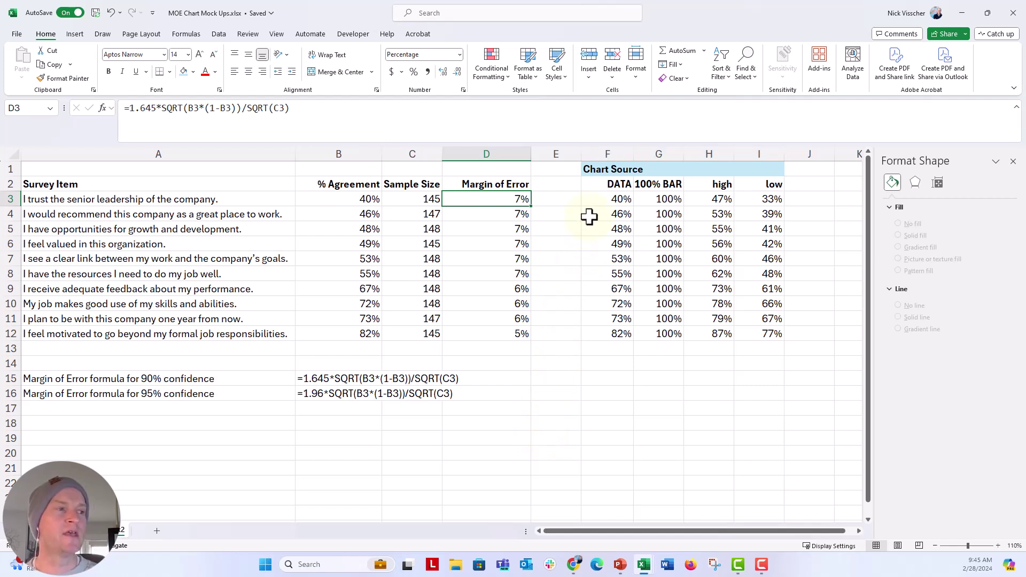
# Inspect the existing DATA column formulas against the % Agreement values they reference.
pyautogui.moveTo(594, 186); pyautogui.dragTo(601, 339)
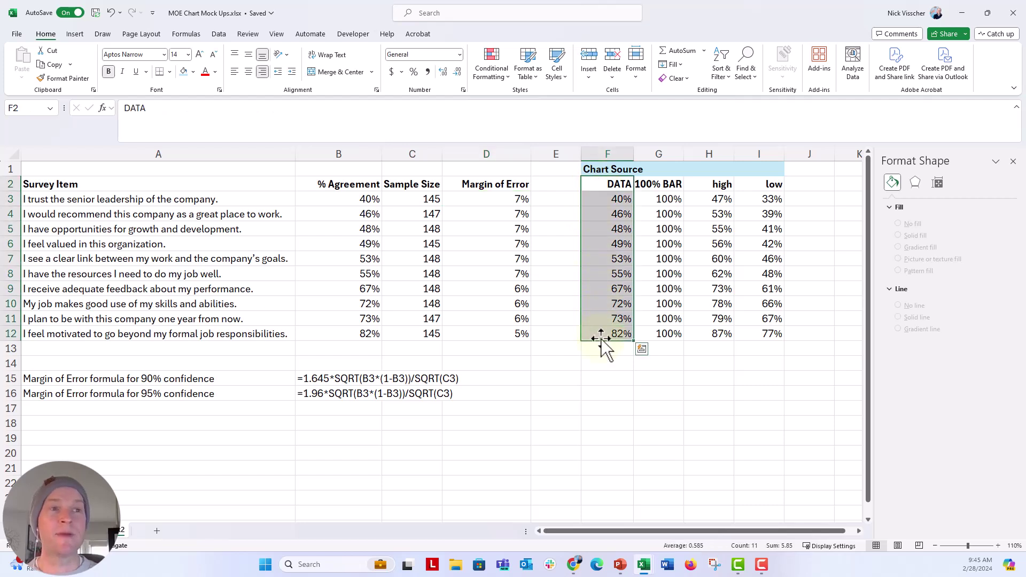
pyautogui.click(594, 199)
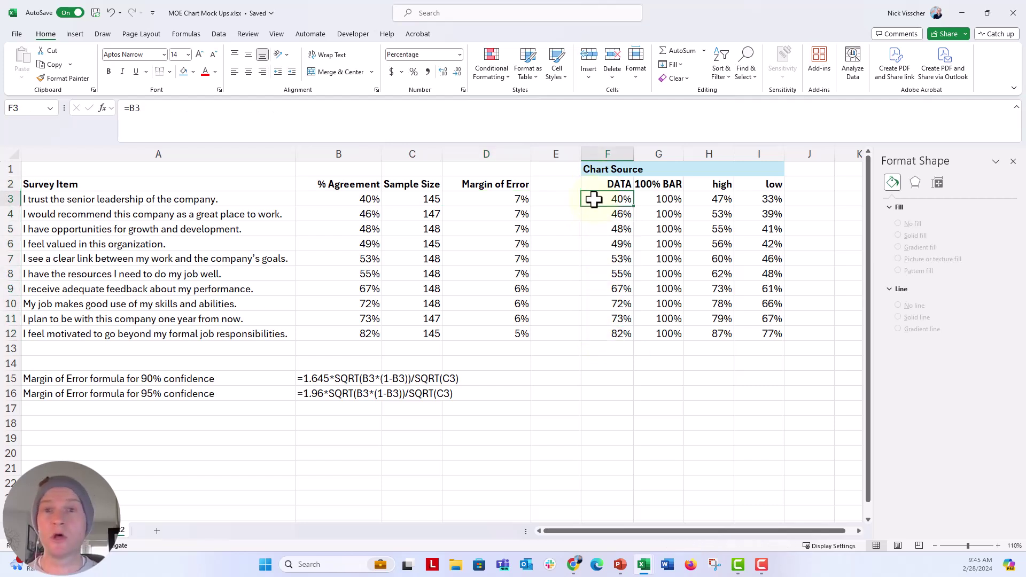
pyautogui.moveTo(593, 199); pyautogui.dragTo(598, 334)
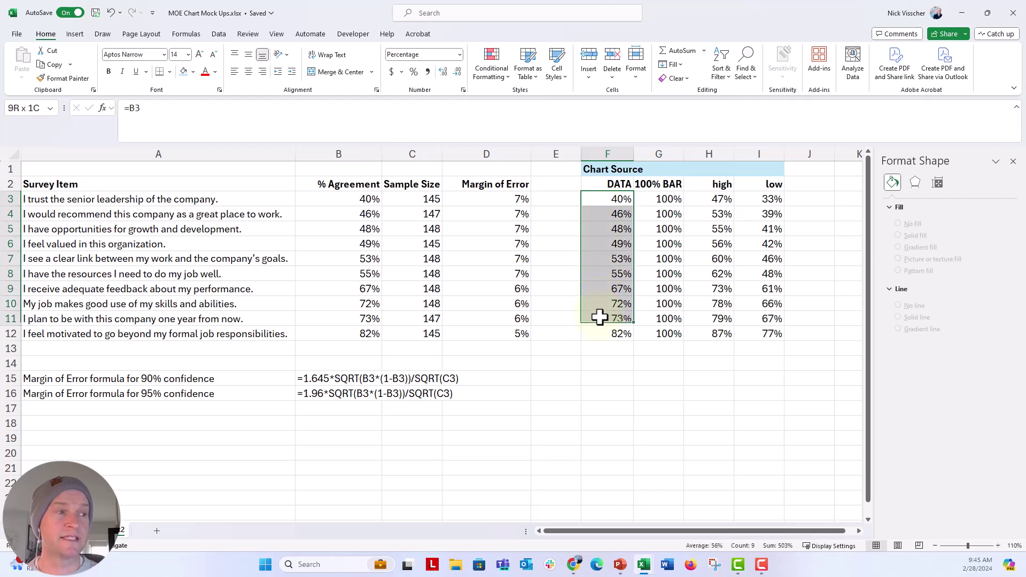
pyautogui.moveTo(352, 198); pyautogui.dragTo(356, 331)
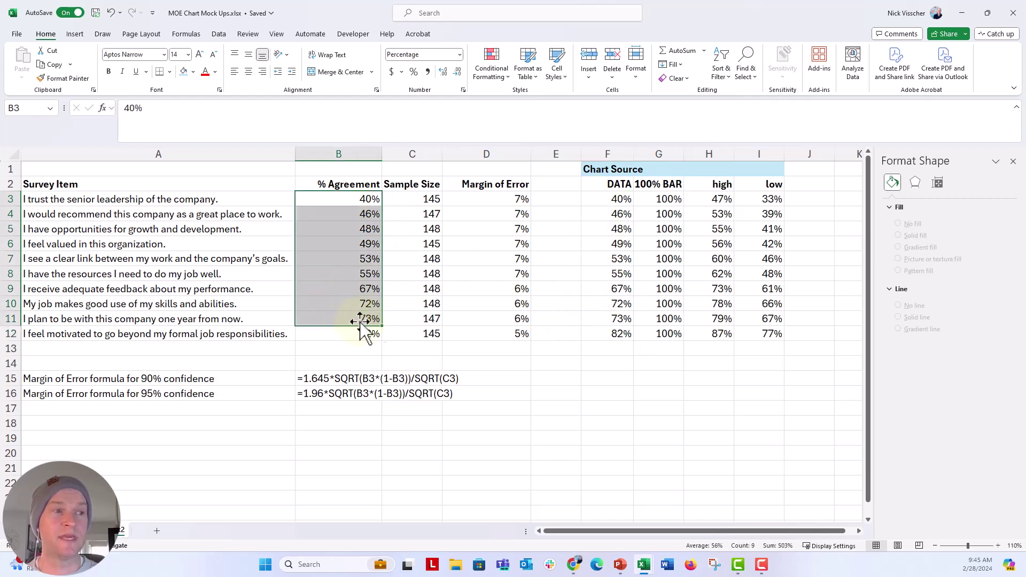
pyautogui.click(620, 261)
pyautogui.click(598, 200)
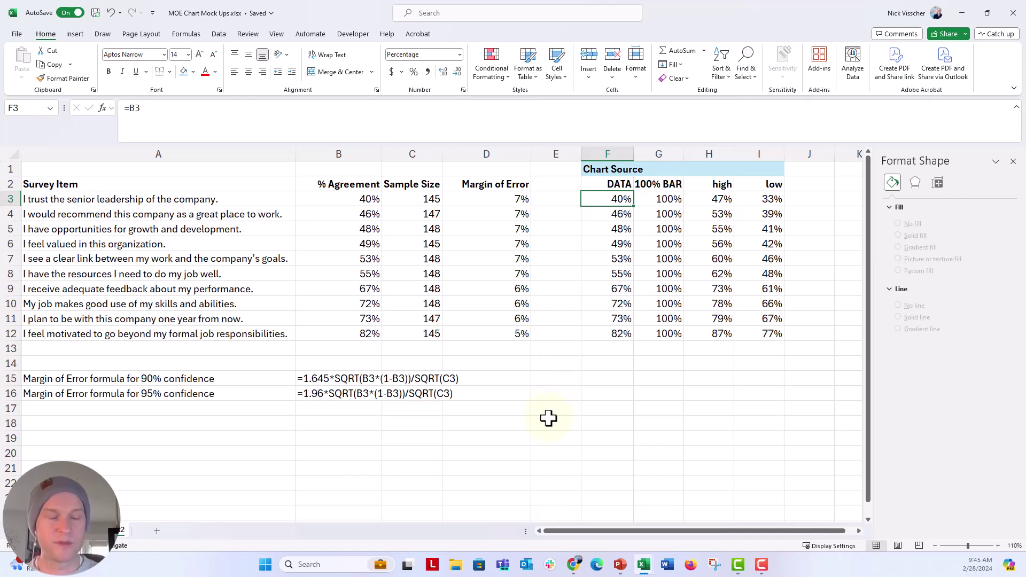
pyautogui.write('=')
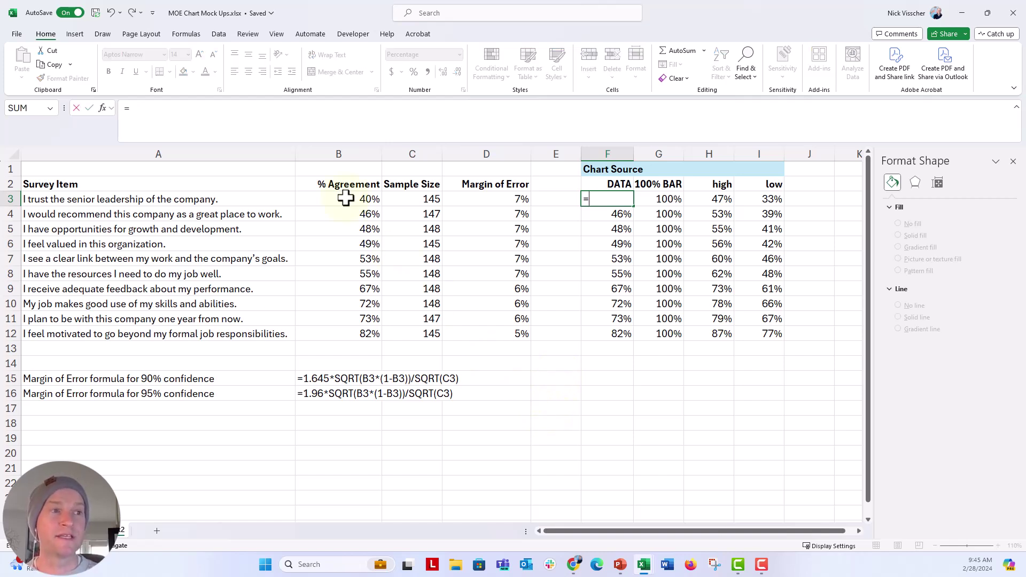
# Enter =B3 in the first DATA cell and fill it down through F12.
pyautogui.click(338, 199)
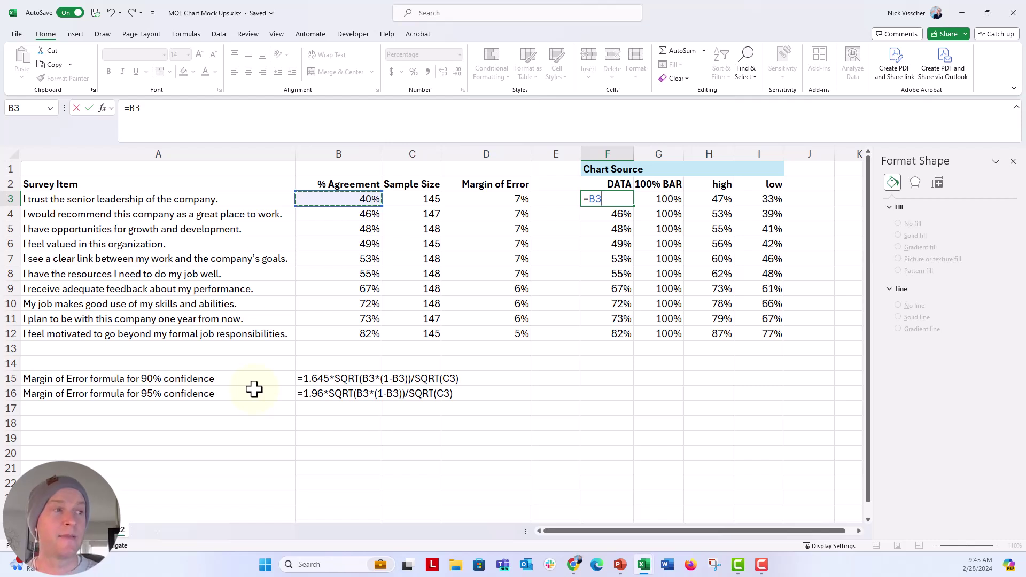
pyautogui.press('Return')
pyautogui.click(631, 203)
pyautogui.moveTo(631, 204); pyautogui.dragTo(623, 337)
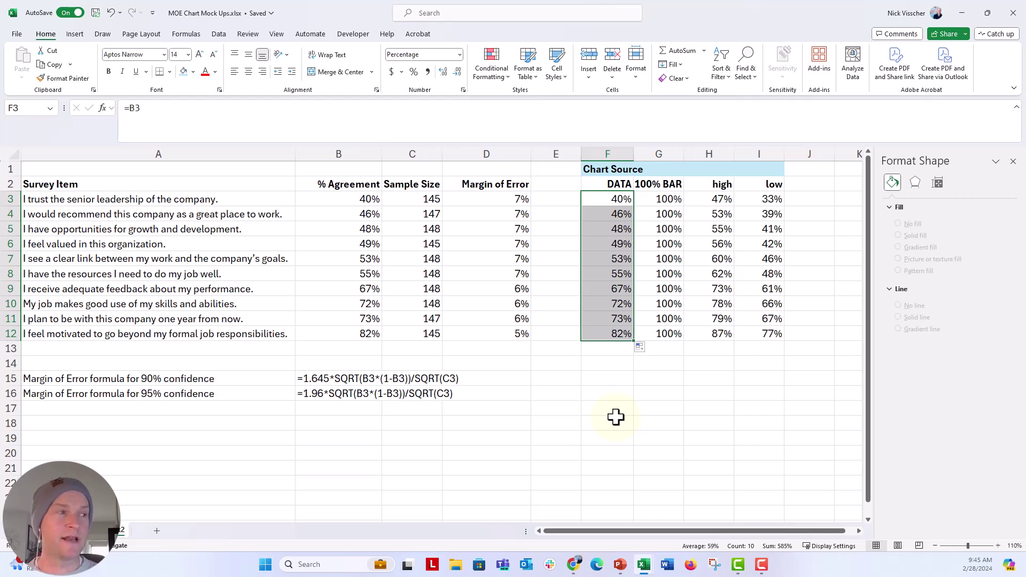
pyautogui.click(660, 185)
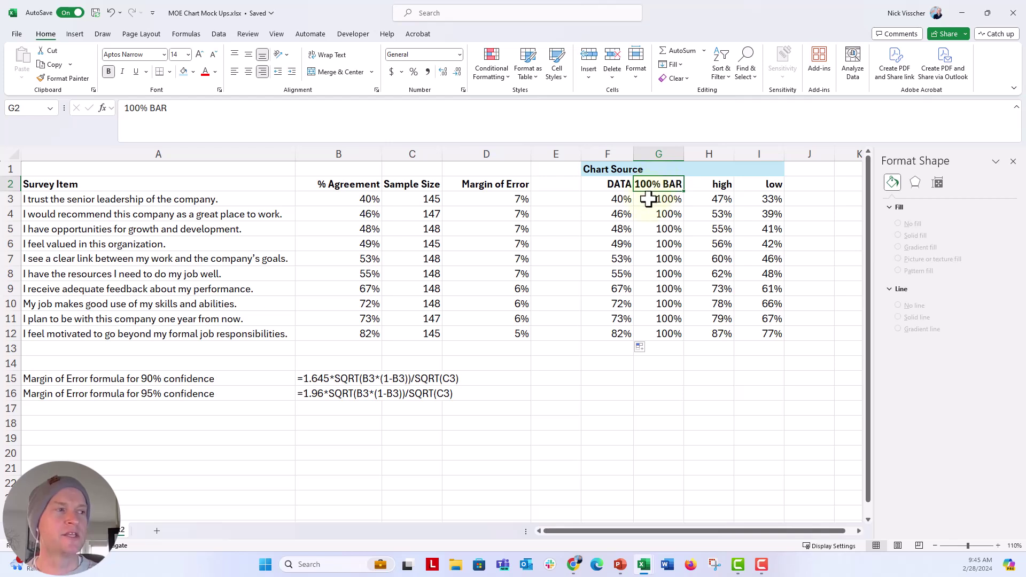
pyautogui.click(650, 201)
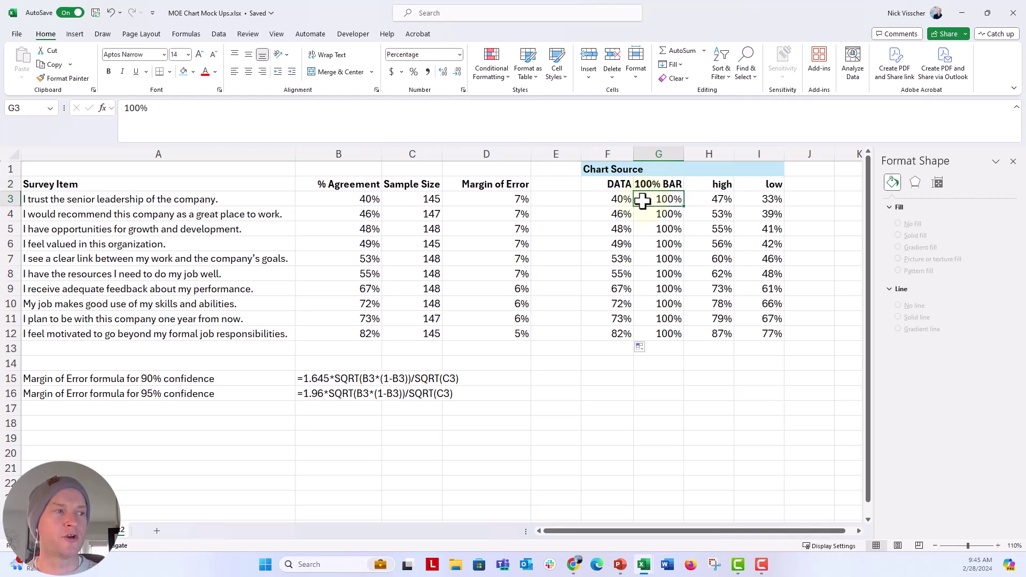
pyautogui.moveTo(643, 201); pyautogui.dragTo(644, 333)
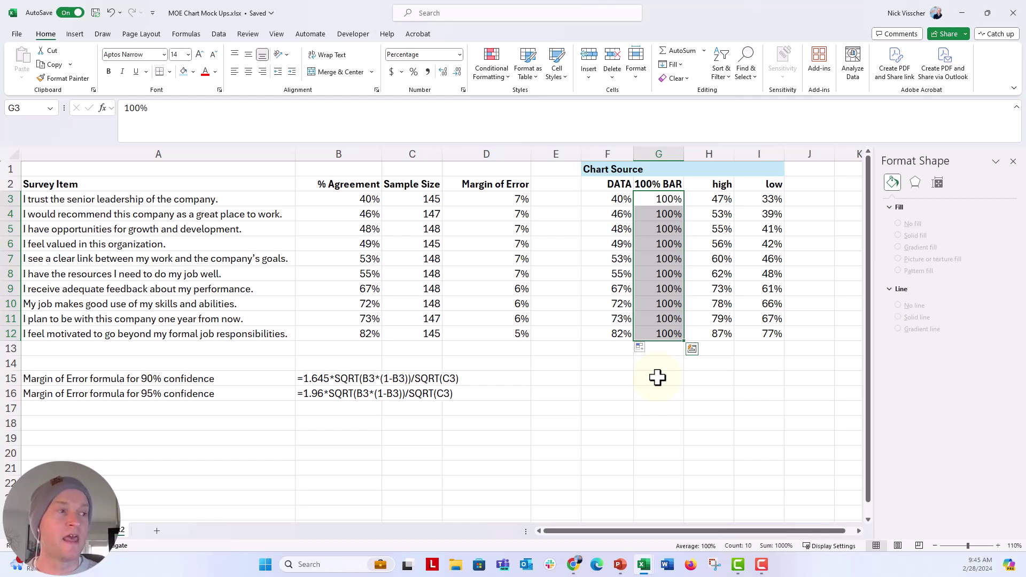
pyautogui.click(709, 181)
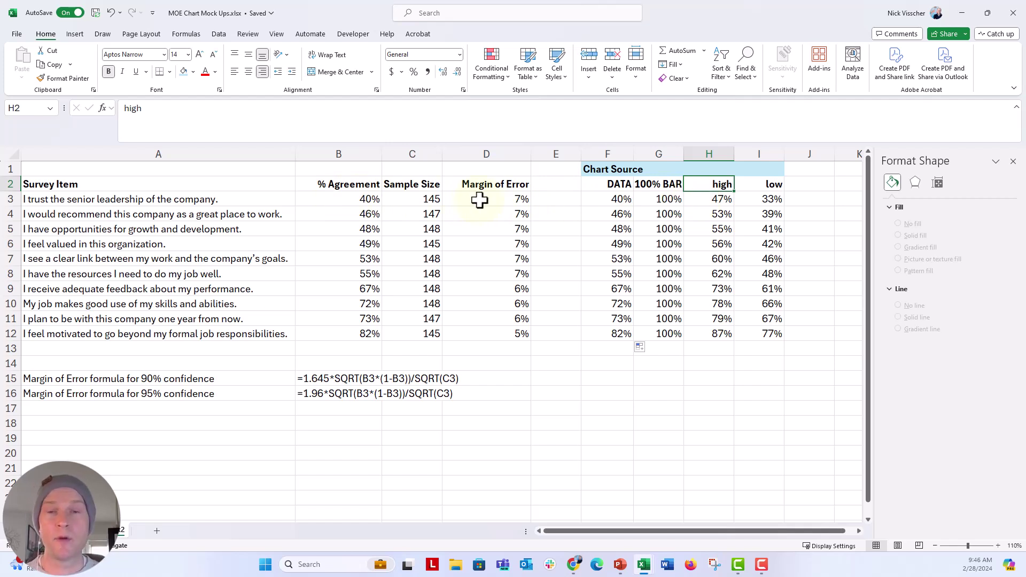
# Rewrite the first high cell as =B3+D3 and fill it down through H12.
pyautogui.click(703, 201)
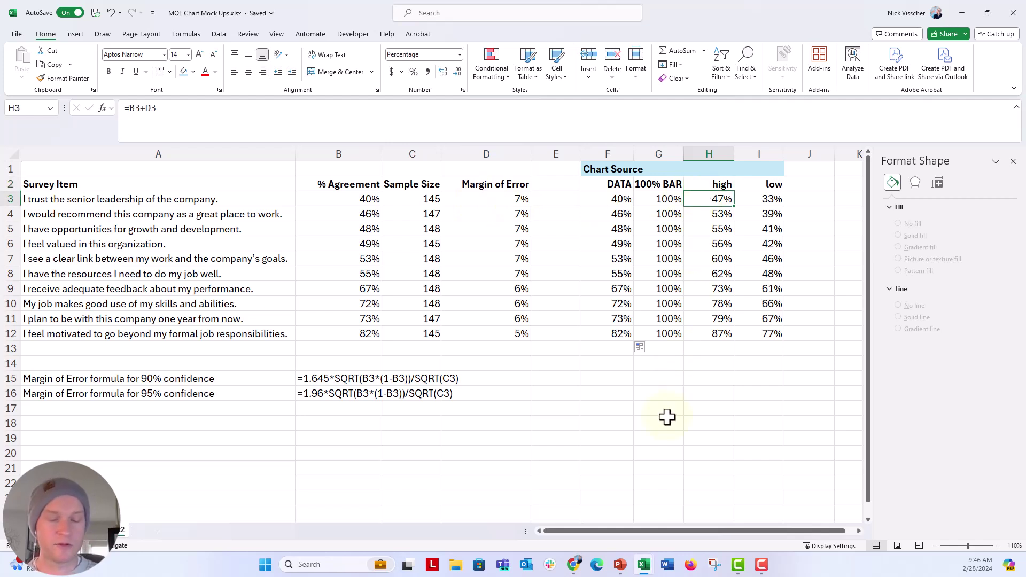
pyautogui.press('F2')
pyautogui.press('BackSpace')
pyautogui.press('BackSpace')
pyautogui.press('BackSpace')
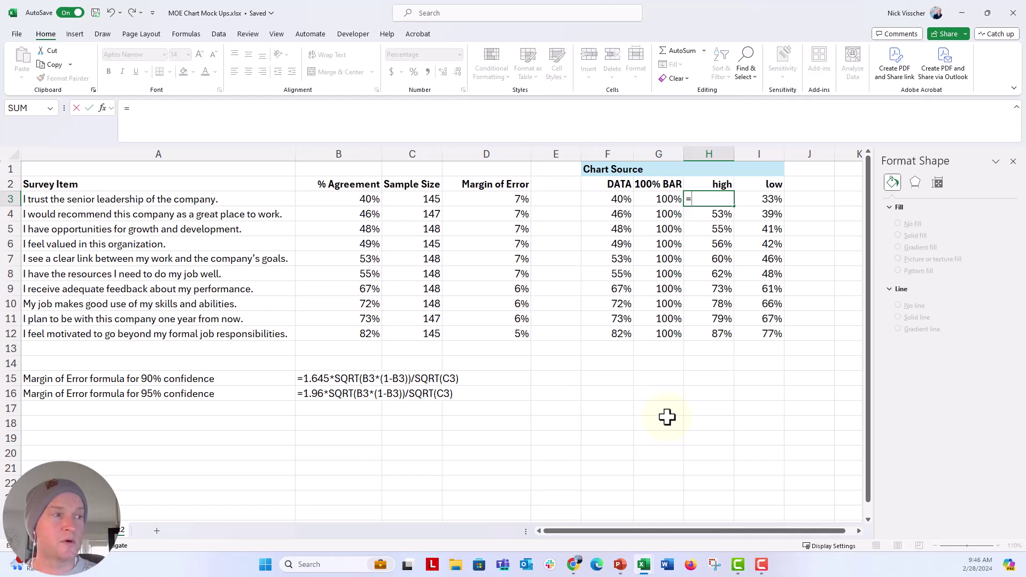
pyautogui.click(345, 201)
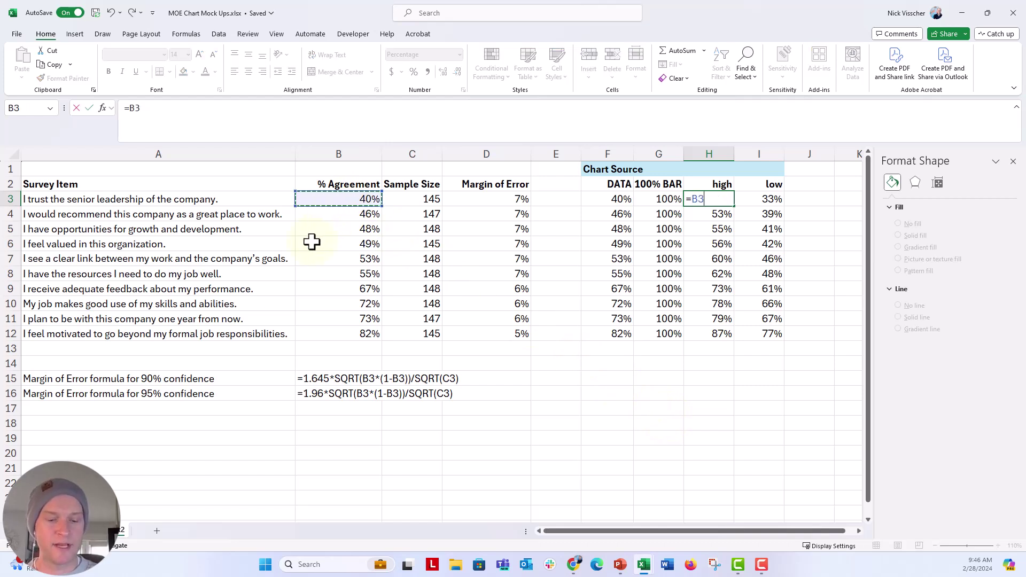
pyautogui.write('+')
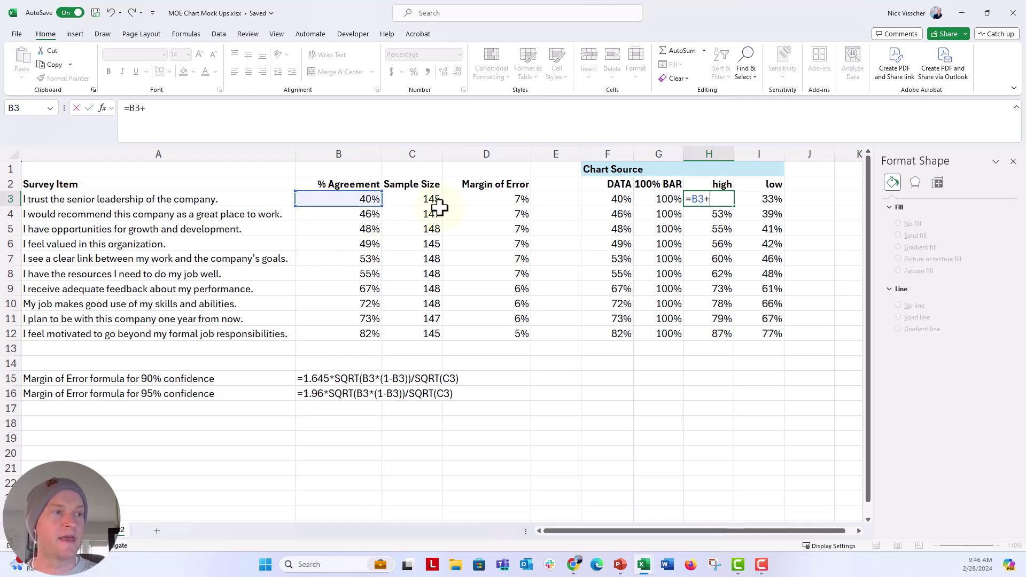
pyautogui.click(477, 201)
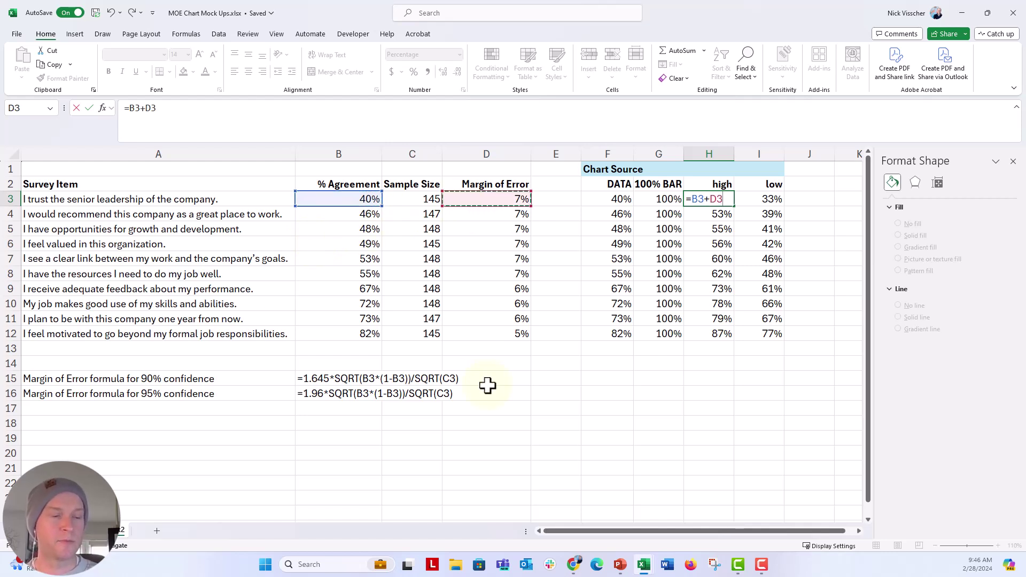
pyautogui.press('Return')
pyautogui.click(694, 199)
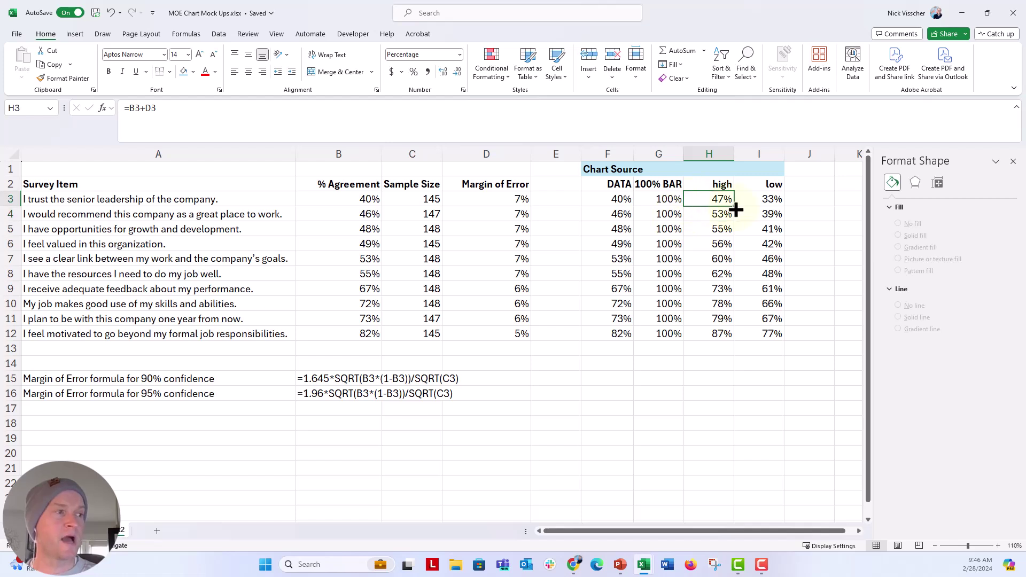
pyautogui.moveTo(734, 206); pyautogui.dragTo(727, 340)
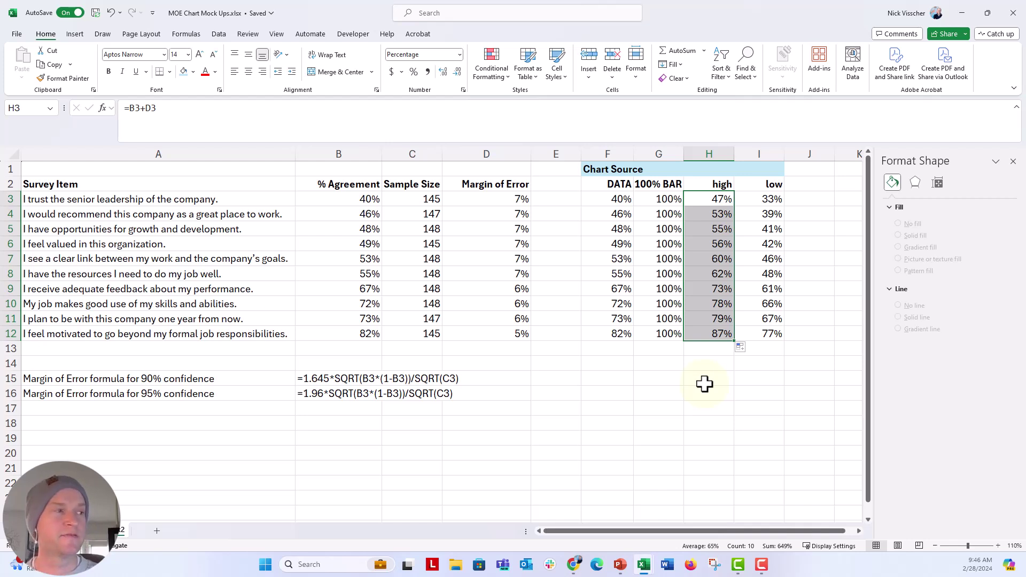
pyautogui.click(745, 199)
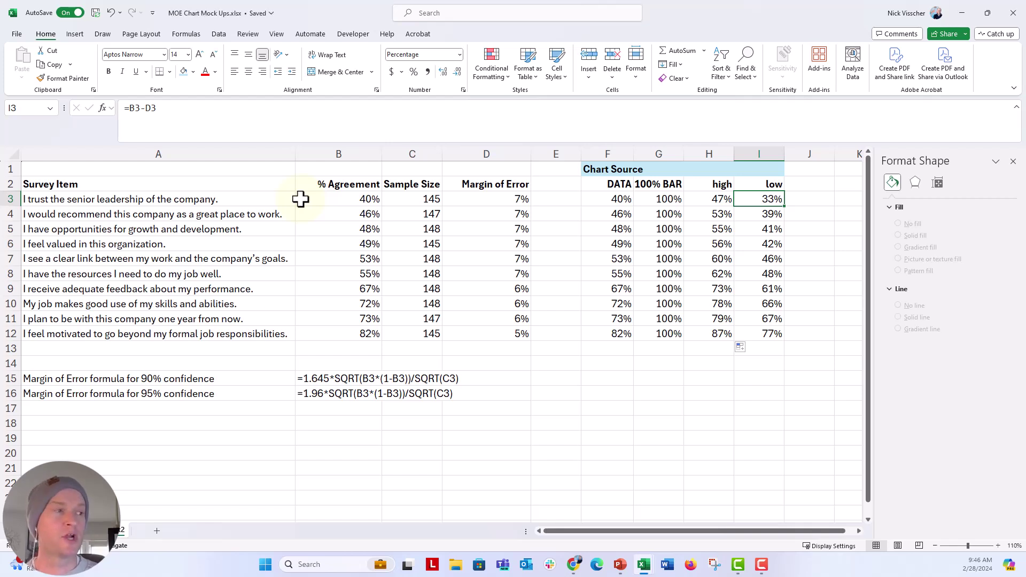
pyautogui.write('=')
# Enter =B3-D3 in the first low cell and fill down to I12, giving lows from 33% to 77%.
pyautogui.click(317, 198)
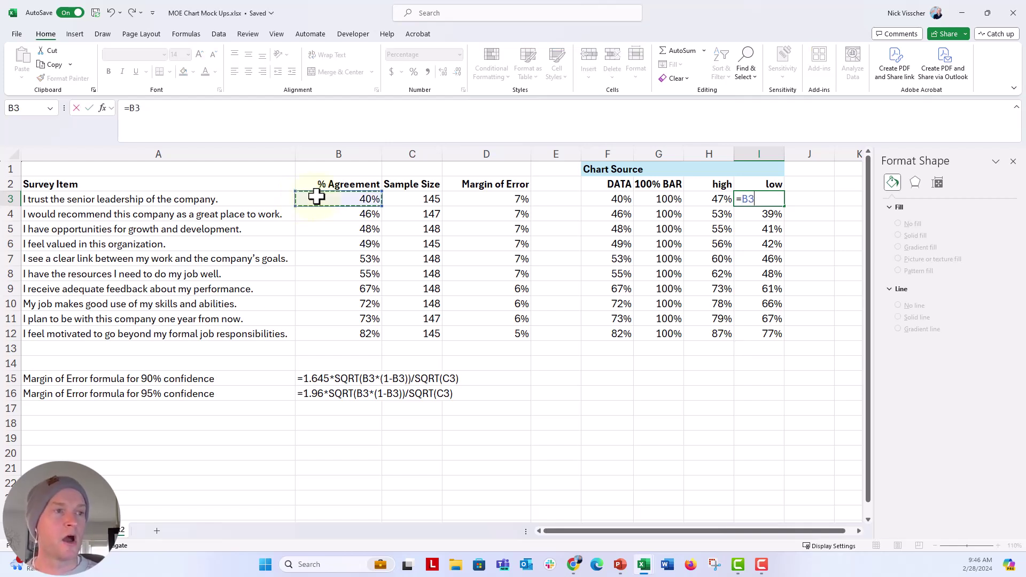
pyautogui.write('-')
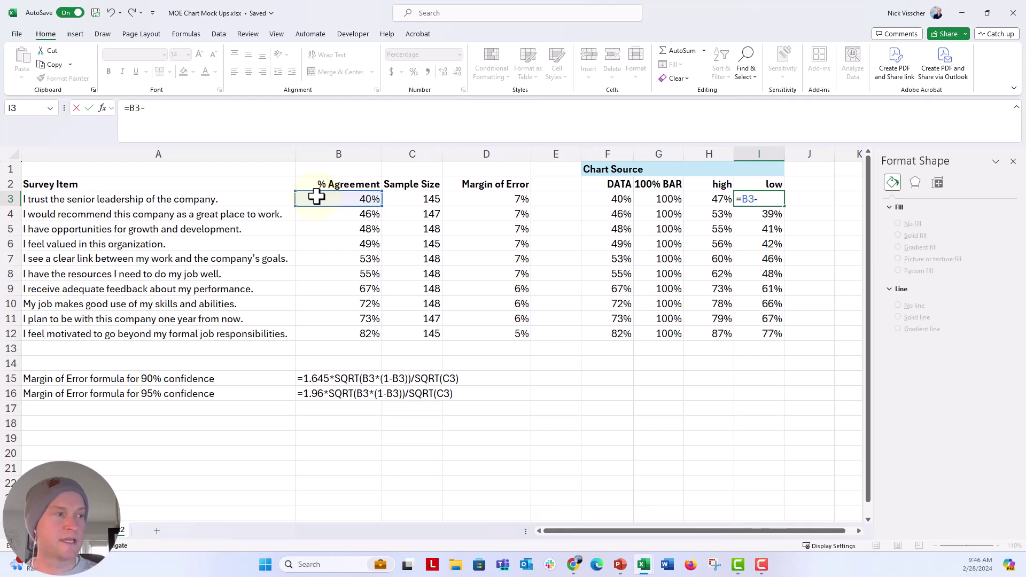
pyautogui.click(463, 201)
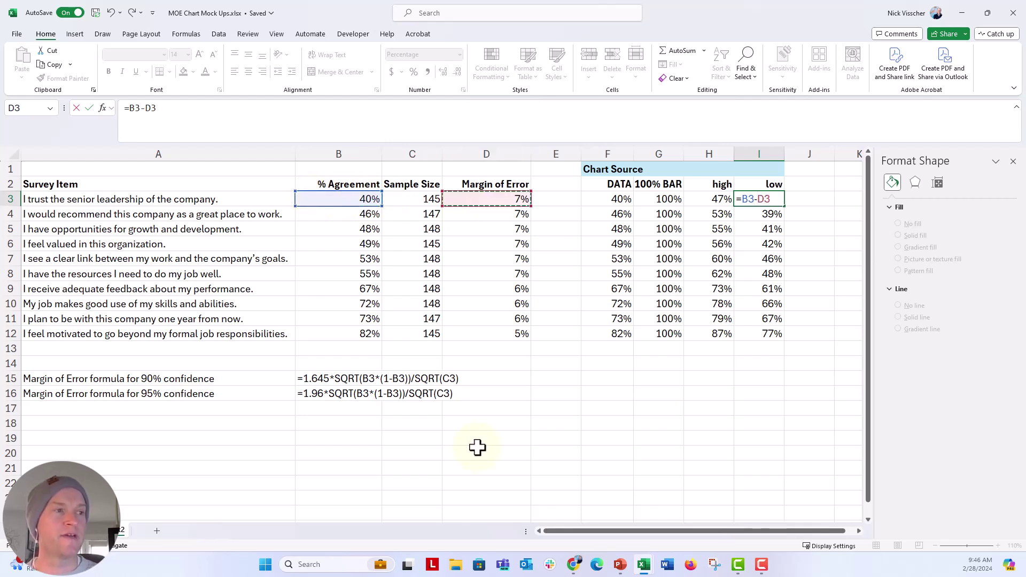
pyautogui.press('Return')
pyautogui.press('Up')
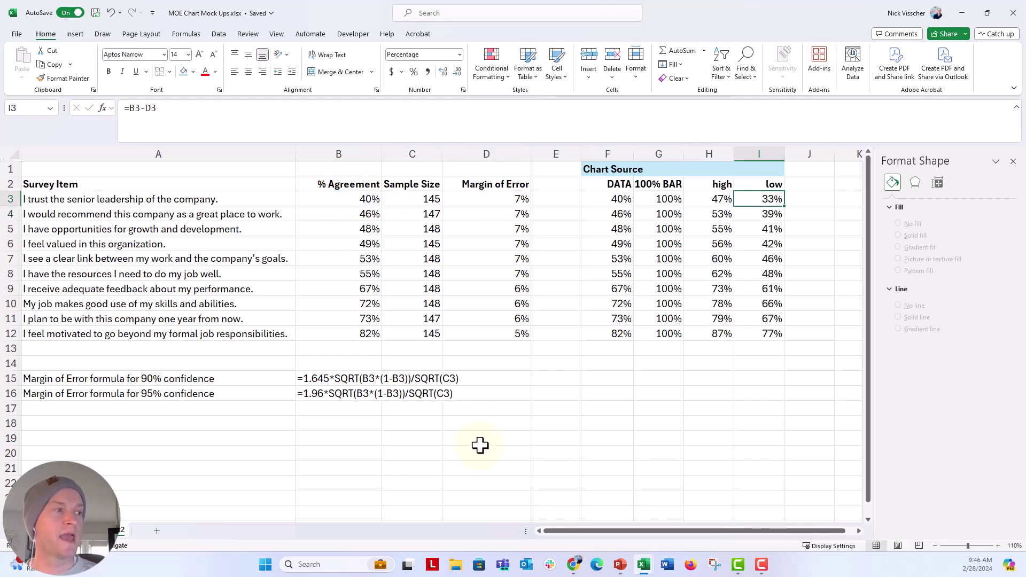
pyautogui.moveTo(784, 206); pyautogui.dragTo(779, 339)
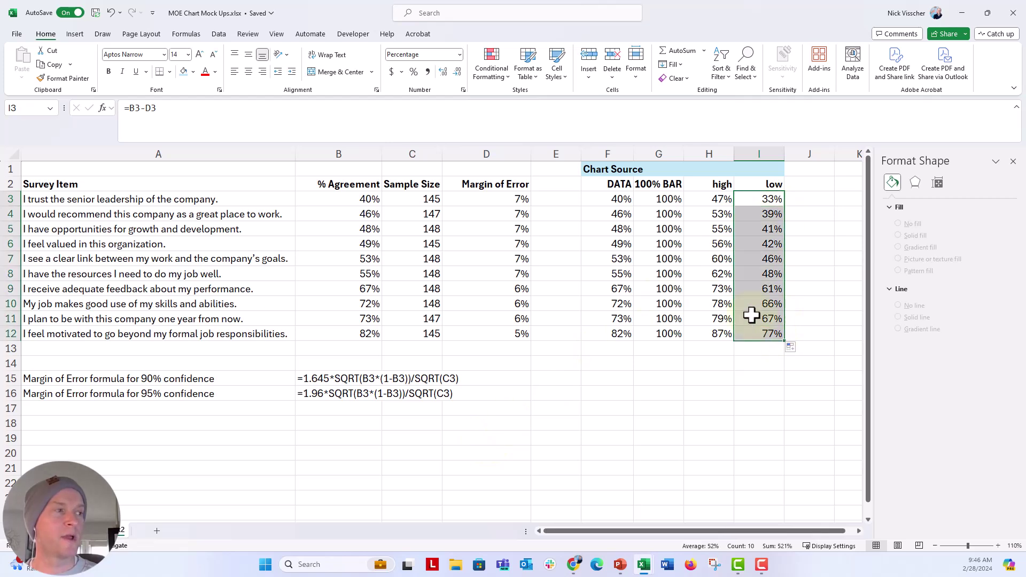
pyautogui.moveTo(603, 168); pyautogui.dragTo(746, 328)
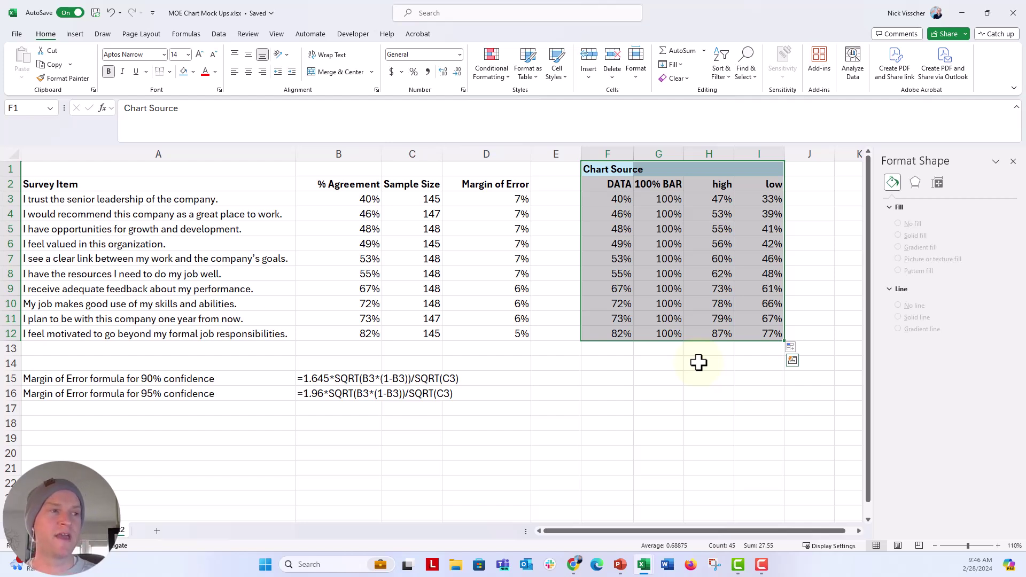
# Select the survey item labels A2:A12 together with the Chart Source columns F2:I12.
pyautogui.click(184, 168)
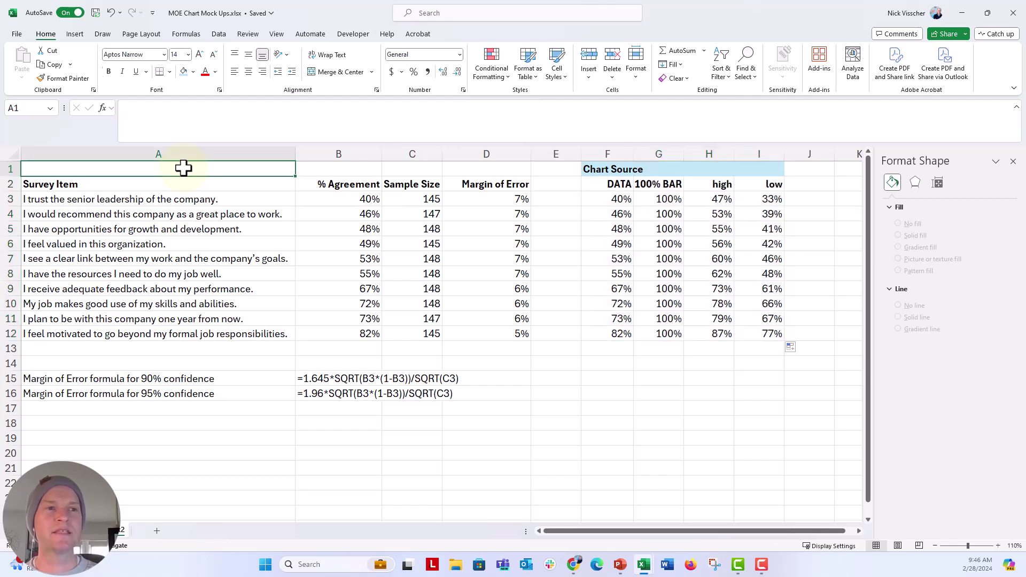
pyautogui.click(181, 185)
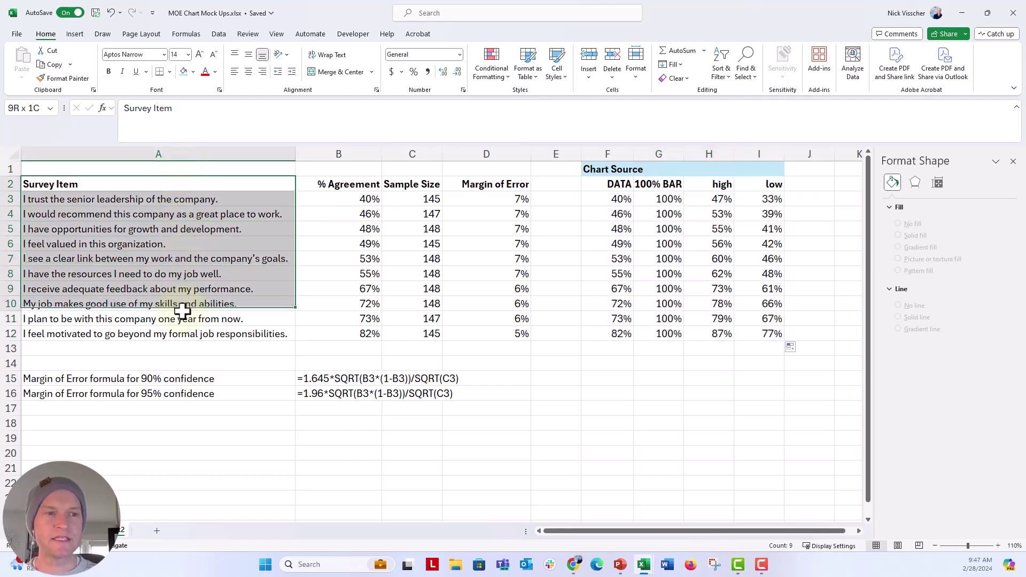
pyautogui.moveTo(181, 185); pyautogui.dragTo(184, 328)
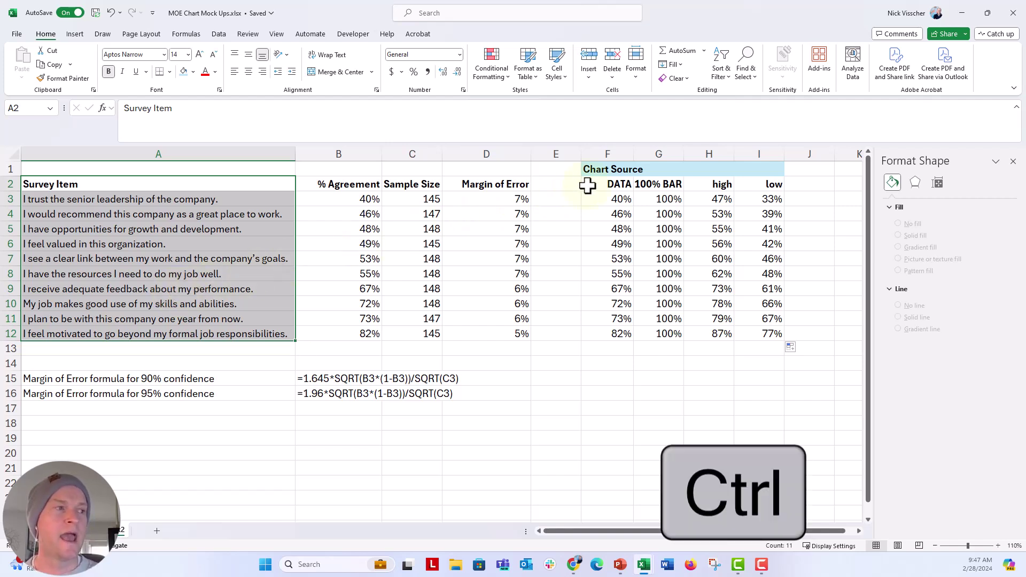
pyautogui.moveTo(587, 186)
pyautogui.keyDown('ctrl'); pyautogui.mouseDown()
pyautogui.moveTo(718, 207)
pyautogui.moveTo(758, 333)
pyautogui.mouseUp(); pyautogui.keyUp('ctrl')
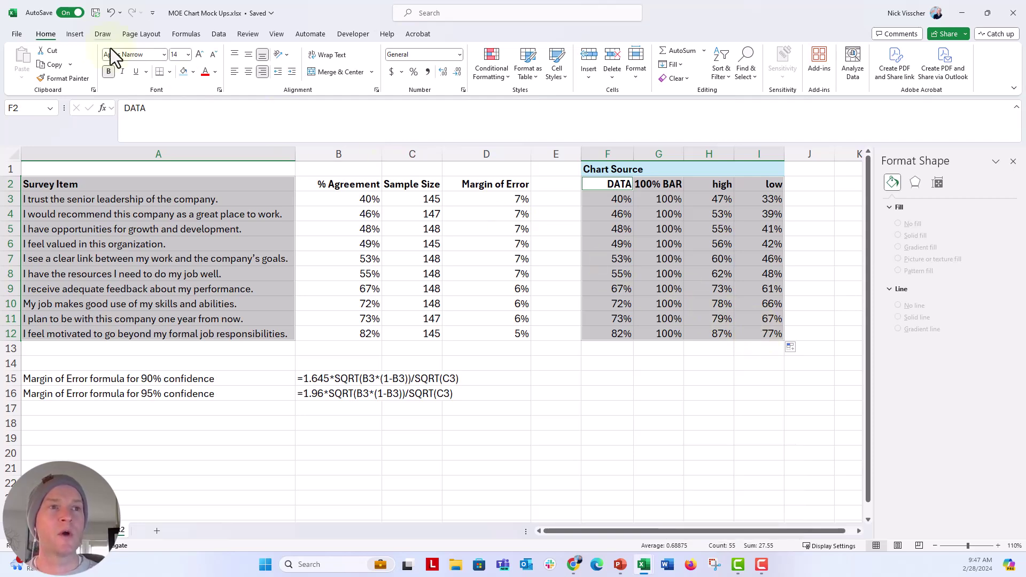
# Insert a 2-D clustered bar chart of the DATA, 100% BAR, high and low series.
pyautogui.click(83, 35)
pyautogui.click(344, 51)
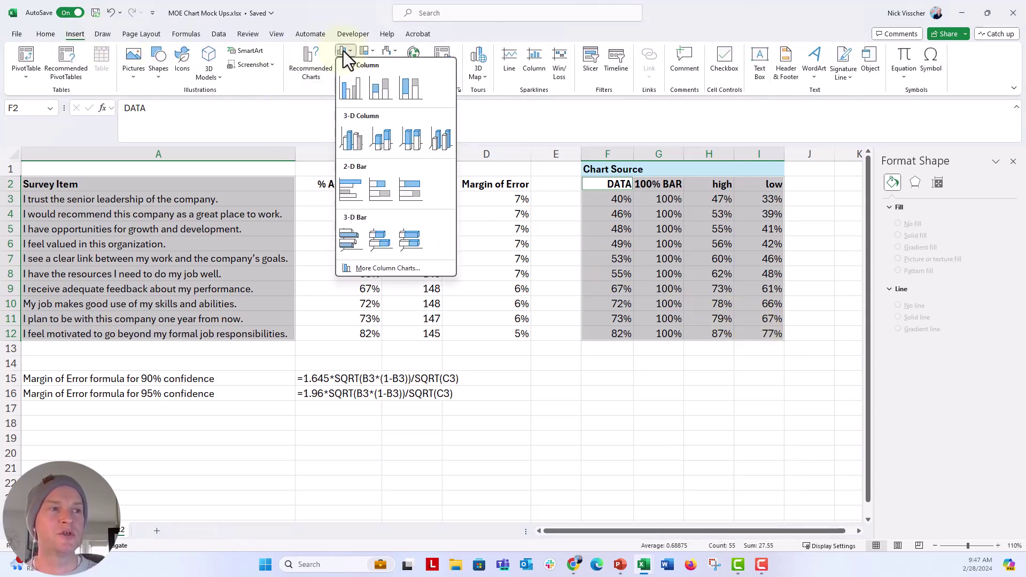
pyautogui.click(358, 195)
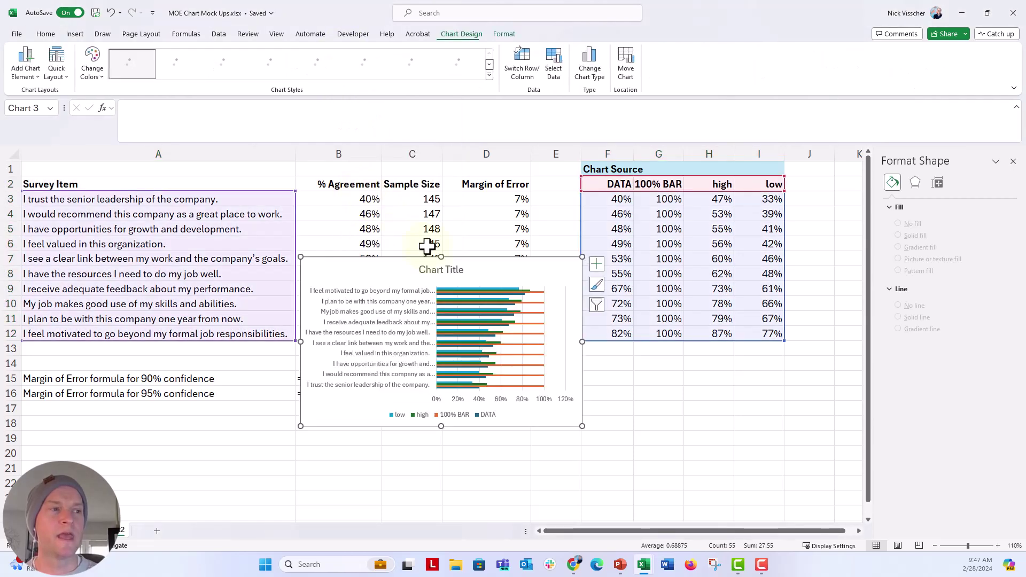
pyautogui.moveTo(441, 176); pyautogui.dragTo(442, 171)
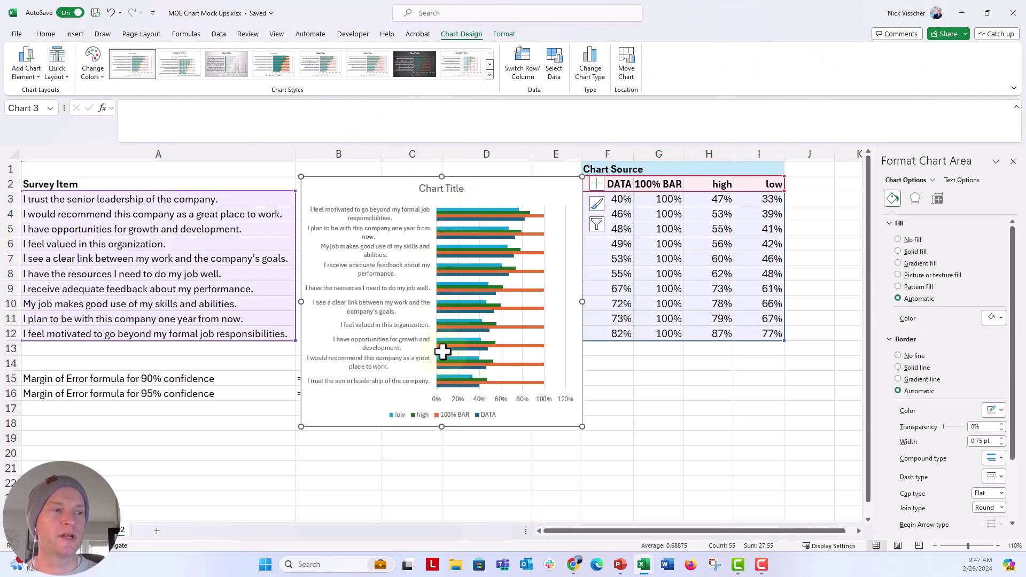
# Enlarge the chart down to about row 22 and widen it, with a bigger survey-item label font.
pyautogui.moveTo(443, 426); pyautogui.dragTo(443, 502)
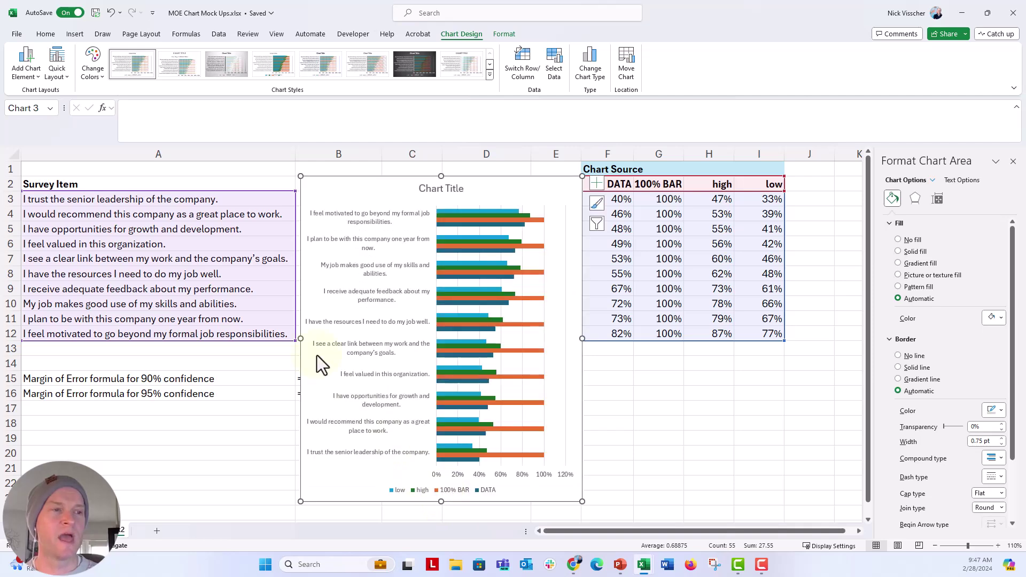
pyautogui.moveTo(300, 338); pyautogui.dragTo(206, 328)
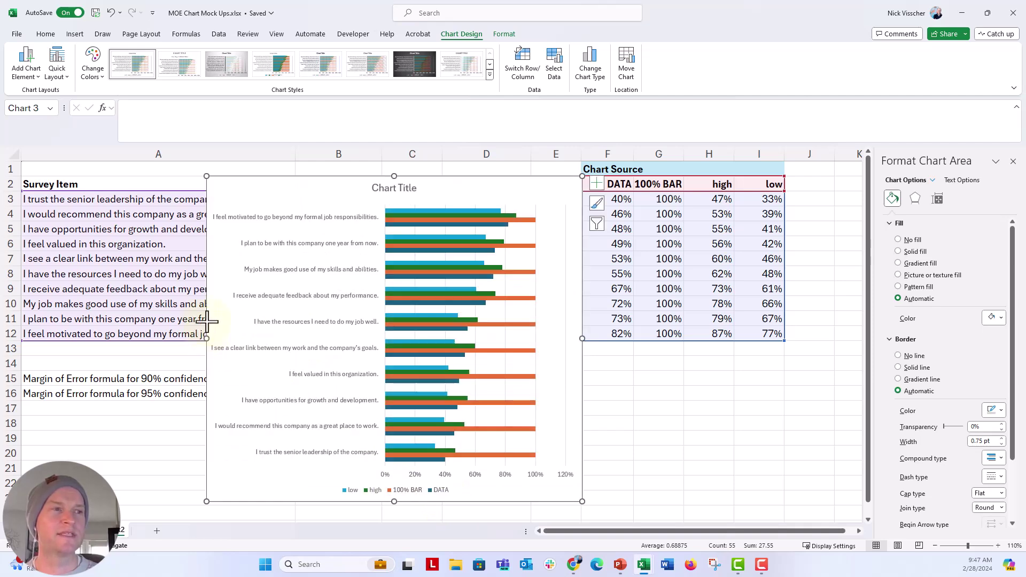
pyautogui.click(234, 218)
pyautogui.click(44, 35)
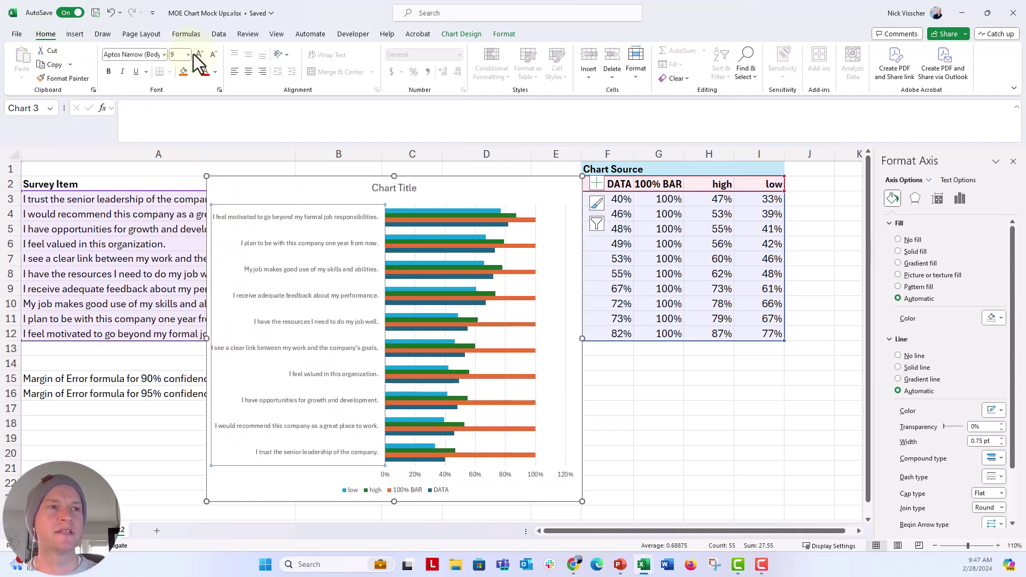
pyautogui.click(199, 56)
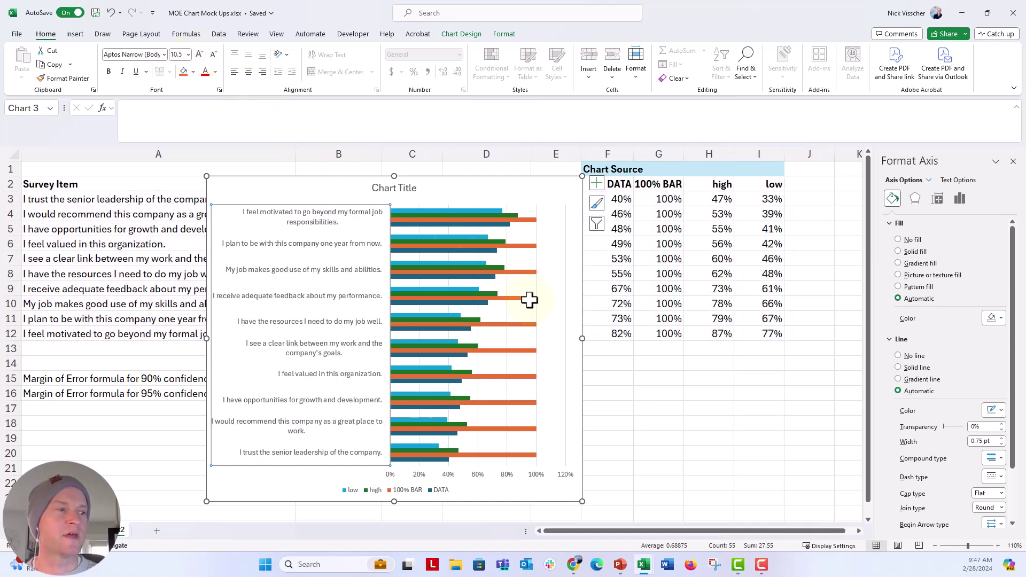
pyautogui.moveTo(584, 341); pyautogui.dragTo(710, 339)
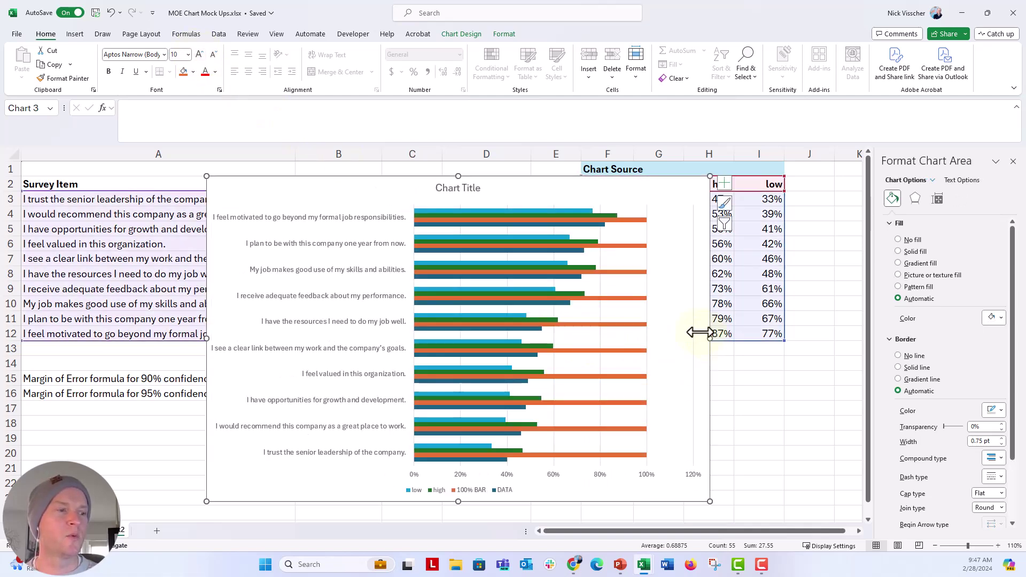
# Delete the chart title, place the legend at the top, and move the chart left over column A.
pyautogui.click(458, 186)
pyautogui.press('Delete')
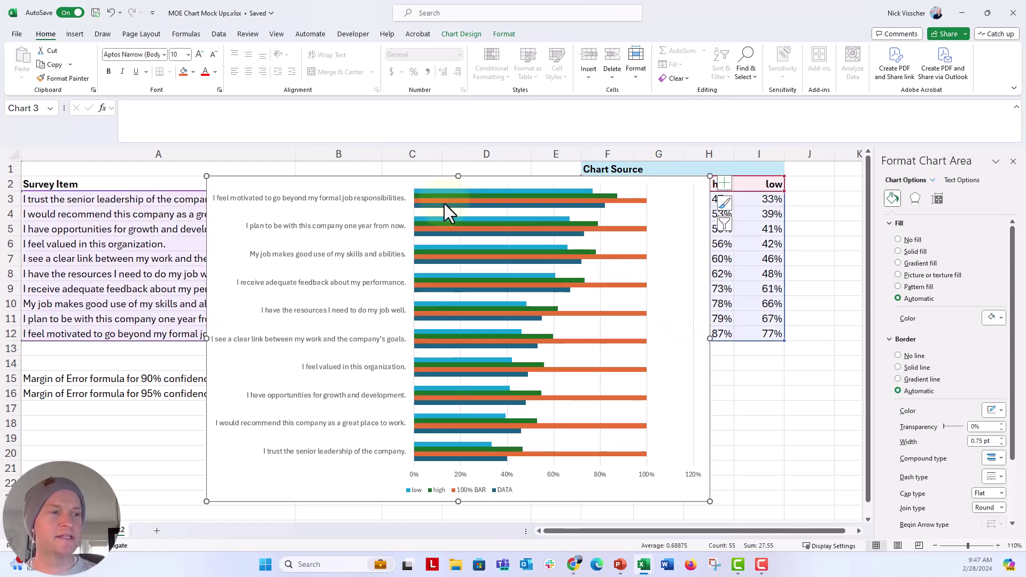
pyautogui.click(459, 490)
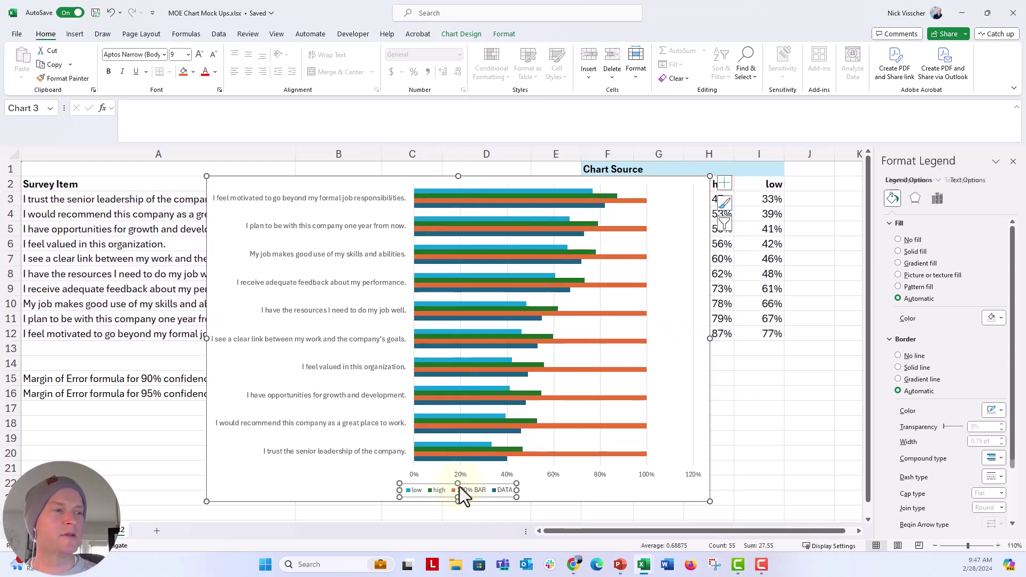
pyautogui.click(940, 199)
pyautogui.click(913, 254)
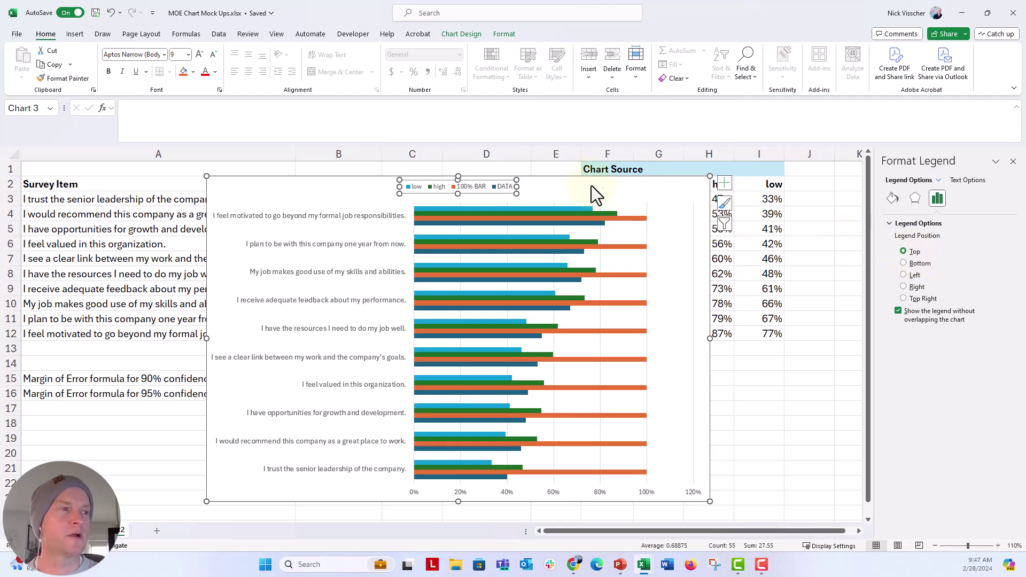
pyautogui.moveTo(556, 178); pyautogui.dragTo(422, 169)
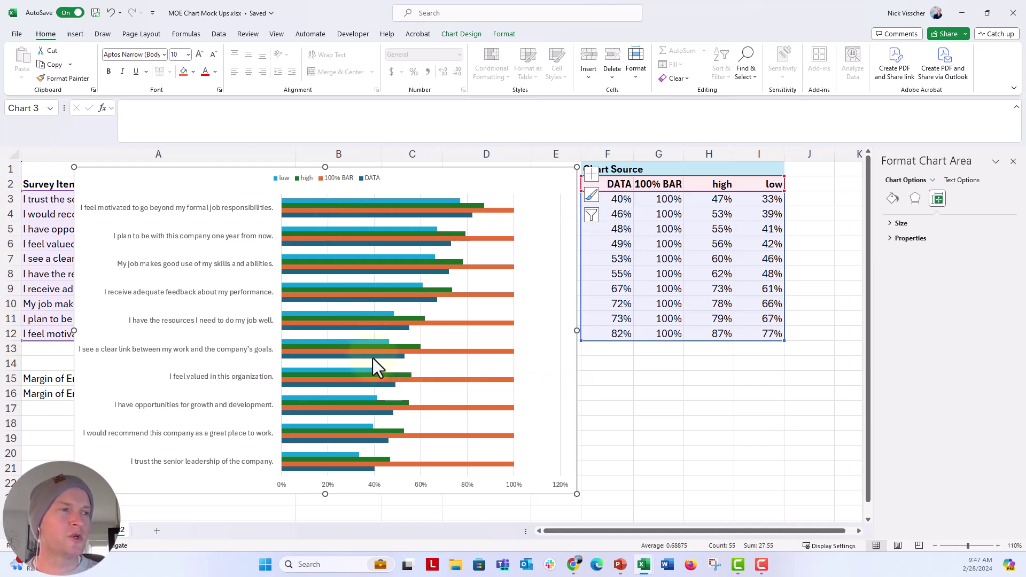
# Set the horizontal value axis bounds to minimum 0 and maximum 1.
pyautogui.click(503, 212)
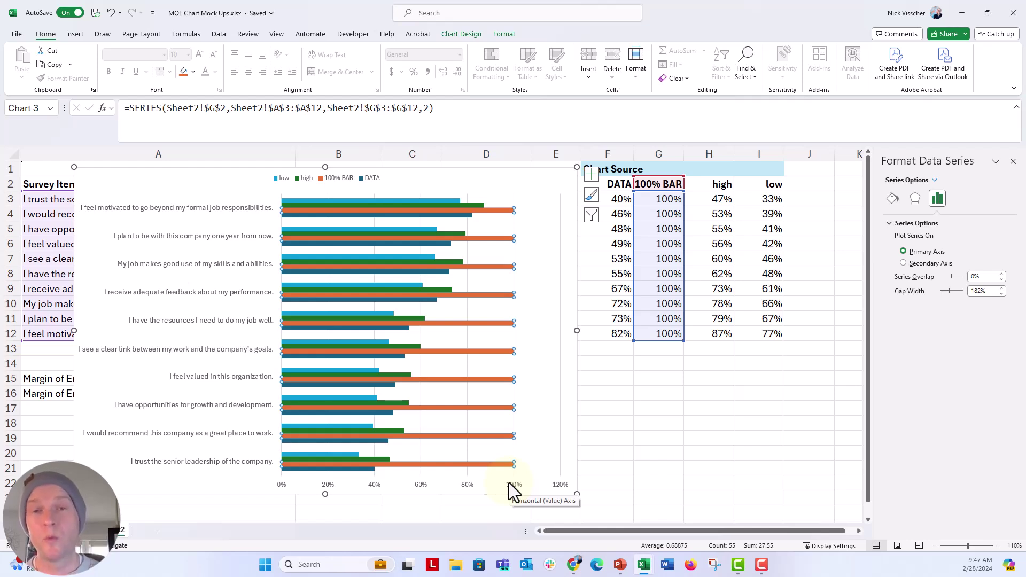
pyautogui.click(510, 484)
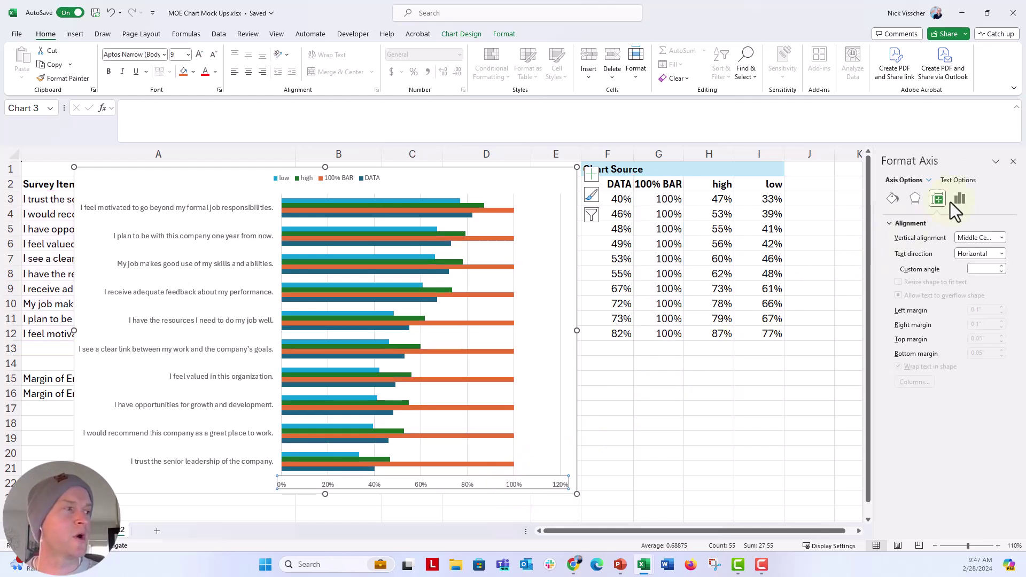
pyautogui.click(959, 198)
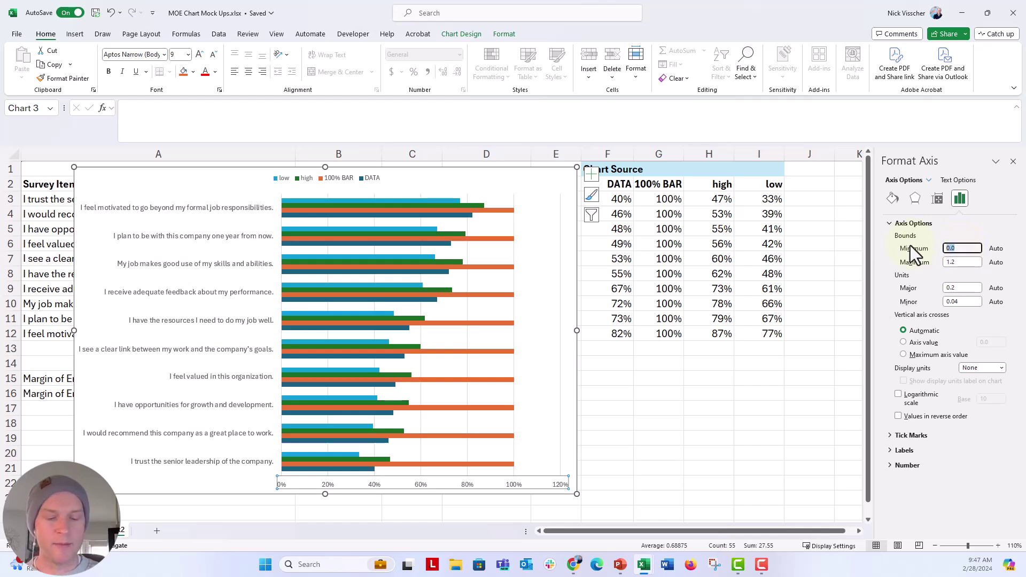
pyautogui.write('0')
pyautogui.press('Tab')
pyautogui.write('1')
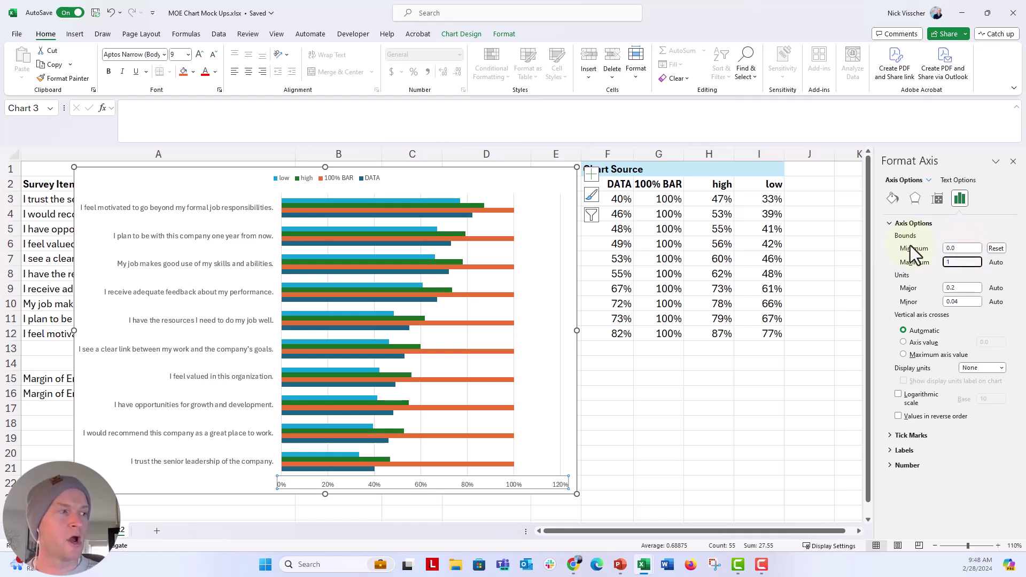
pyautogui.press('Return')
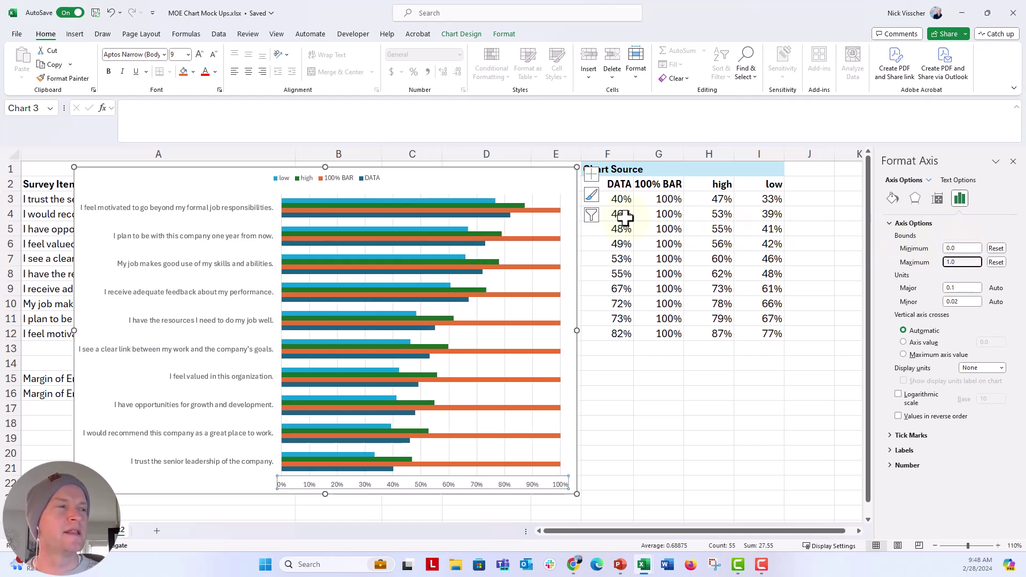
# Give the 100% BAR and low series a solid white fill.
pyautogui.click(559, 211)
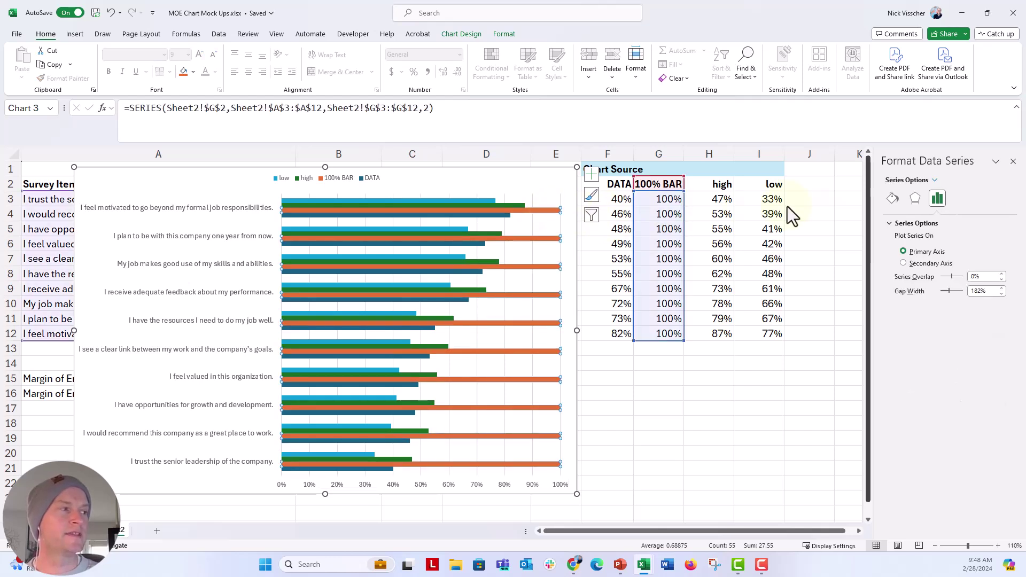
pyautogui.click(892, 199)
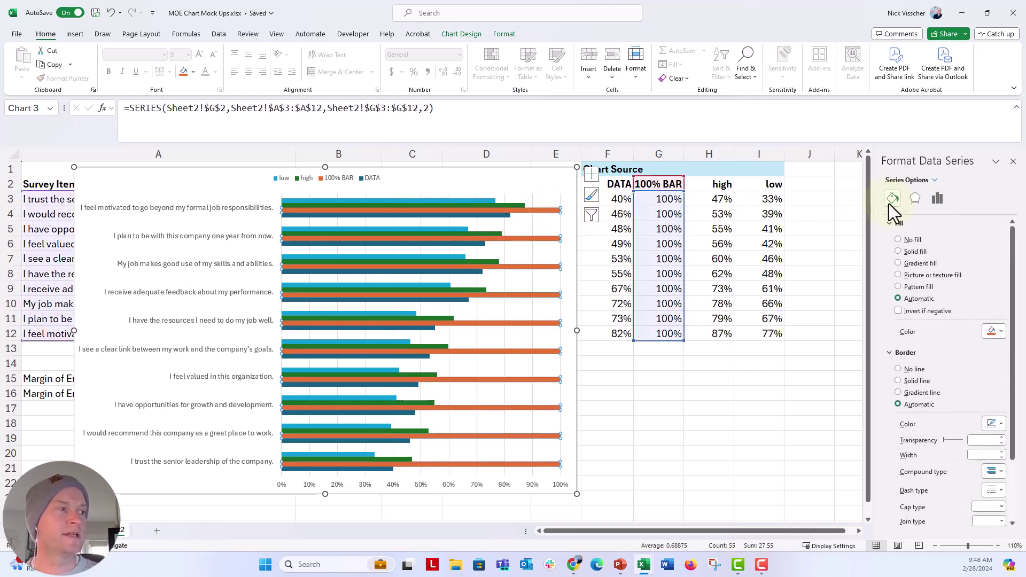
pyautogui.click(900, 250)
pyautogui.click(995, 332)
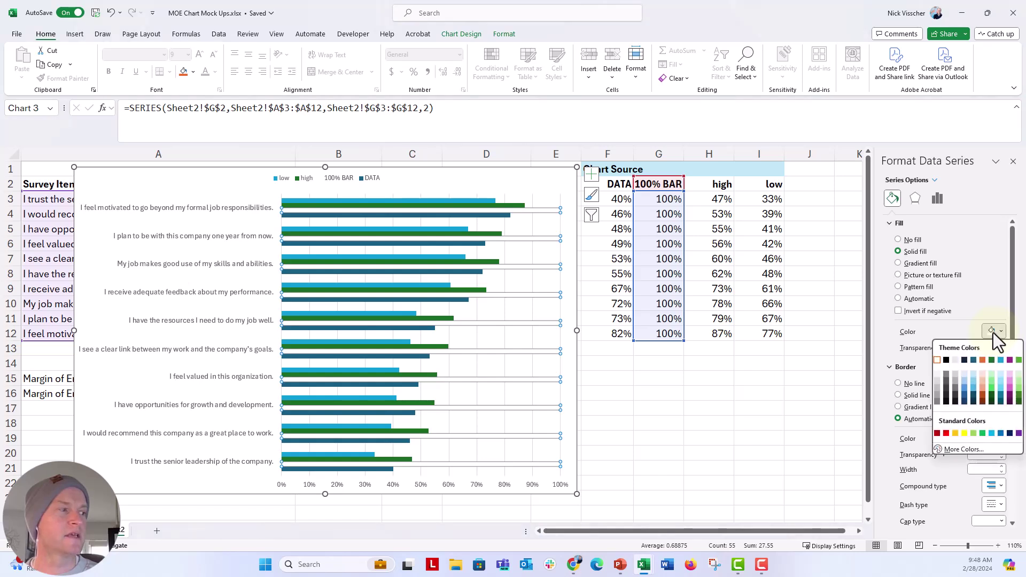
pyautogui.click(937, 360)
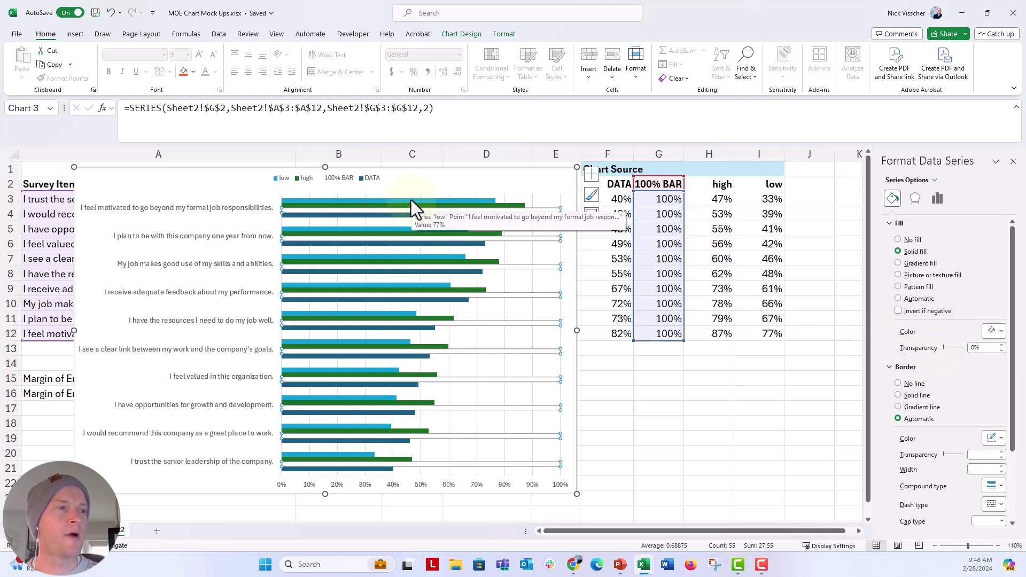
pyautogui.click(374, 200)
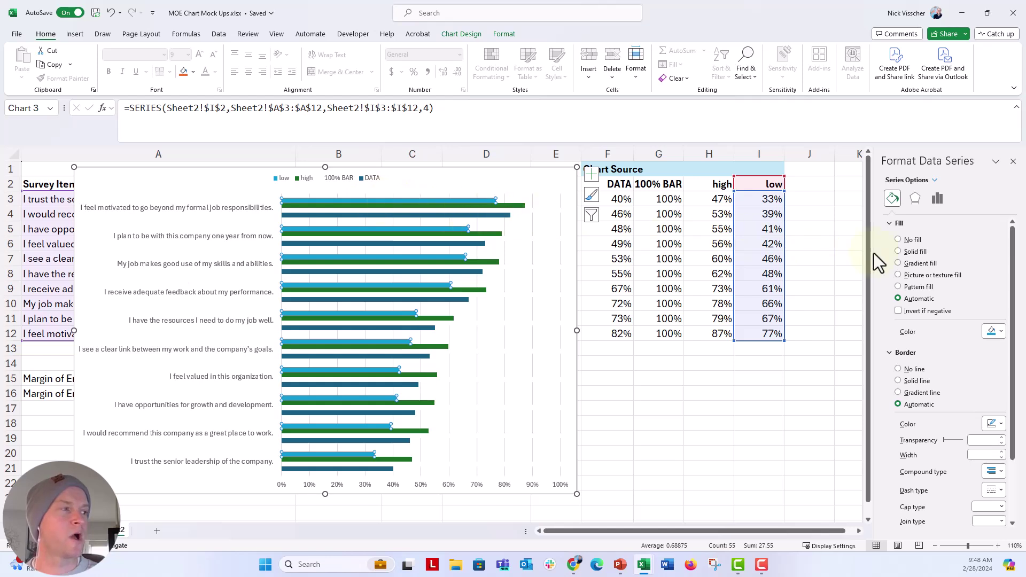
pyautogui.click(905, 253)
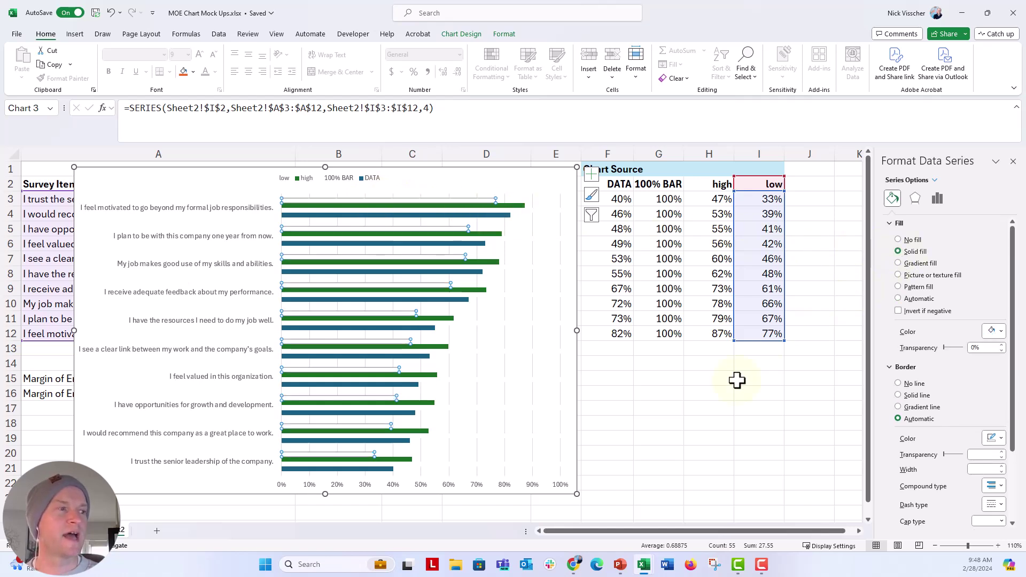
pyautogui.click(697, 410)
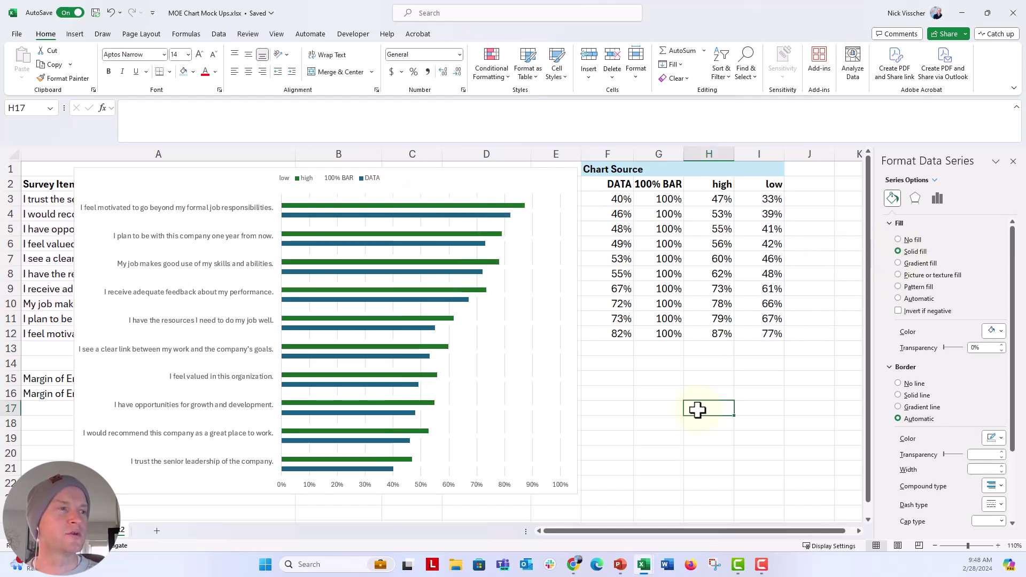
# Fill the high bars solid light grey and set the DATA bars to no fill.
pyautogui.click(477, 207)
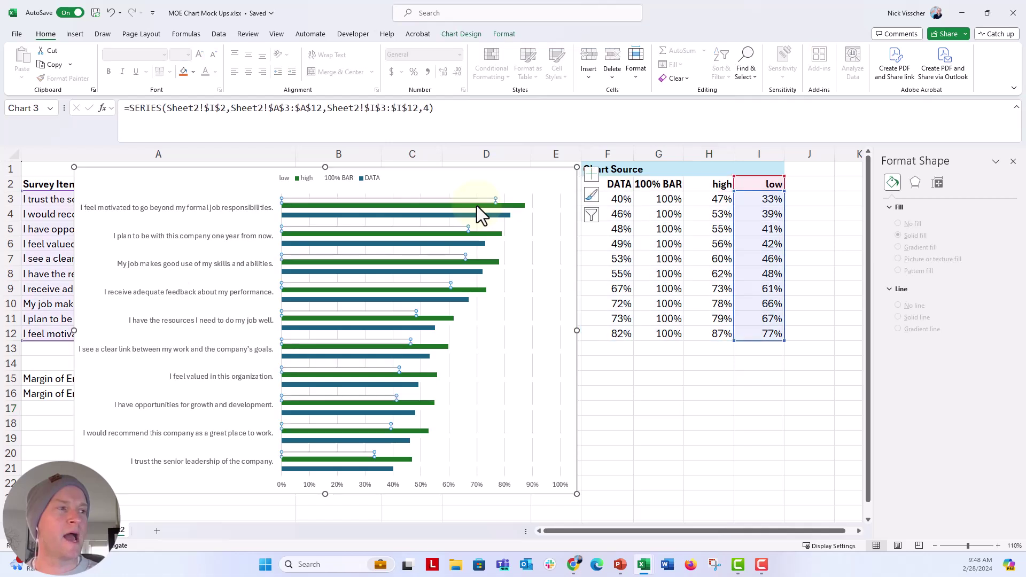
pyautogui.click(519, 207)
pyautogui.click(891, 198)
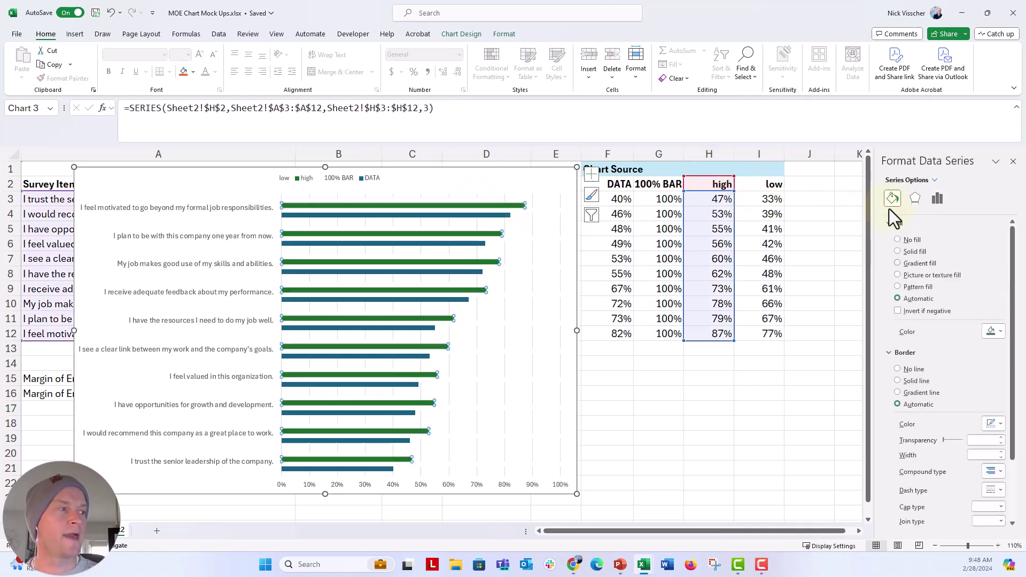
pyautogui.click(912, 252)
pyautogui.click(995, 332)
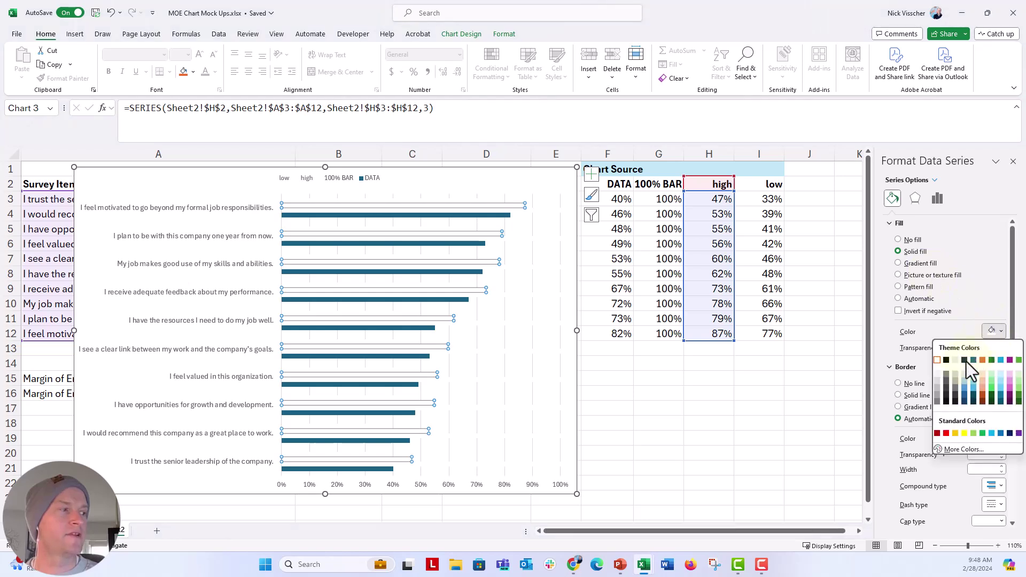
pyautogui.click(955, 376)
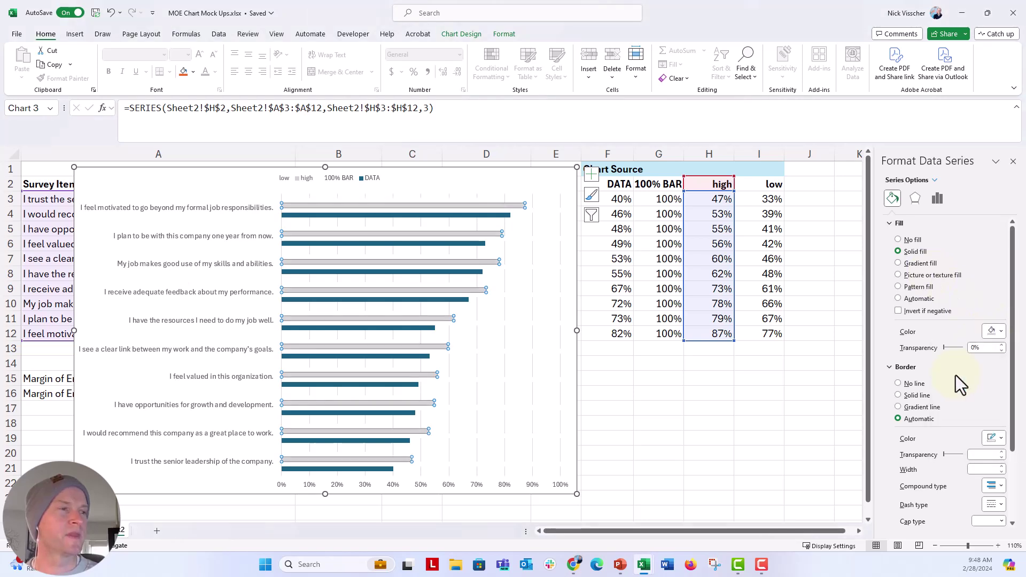
pyautogui.click(444, 215)
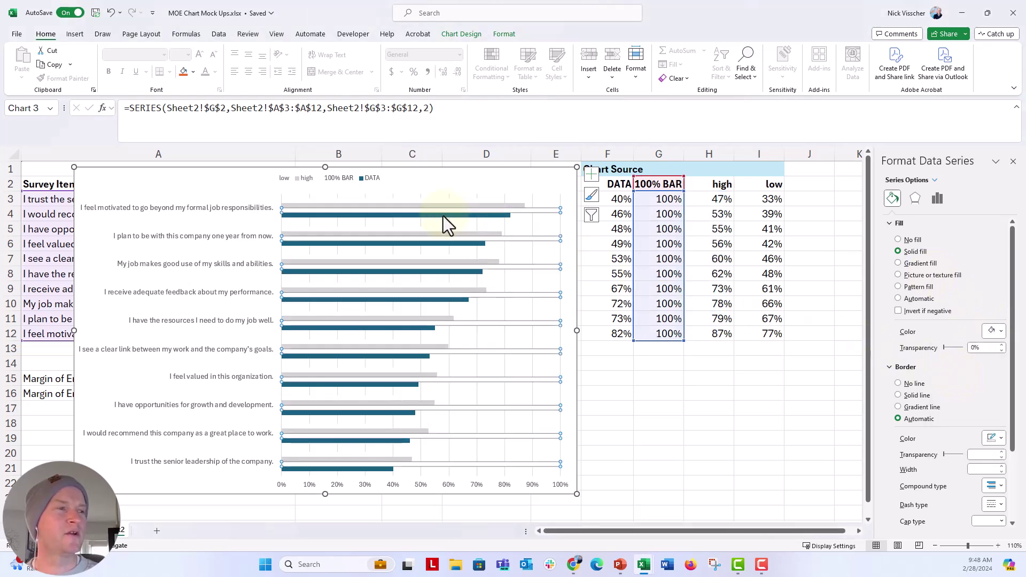
pyautogui.click(441, 217)
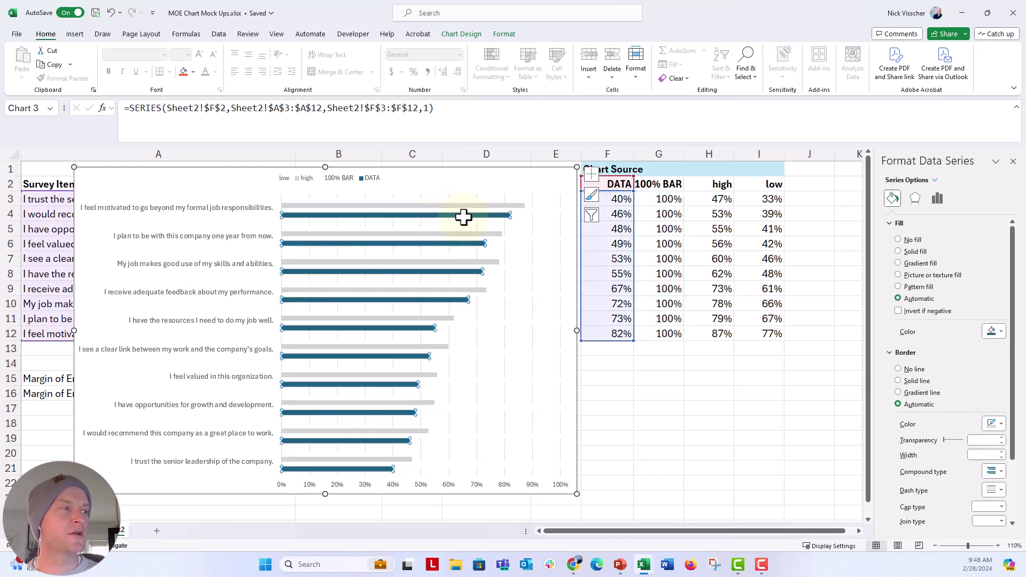
pyautogui.click(900, 240)
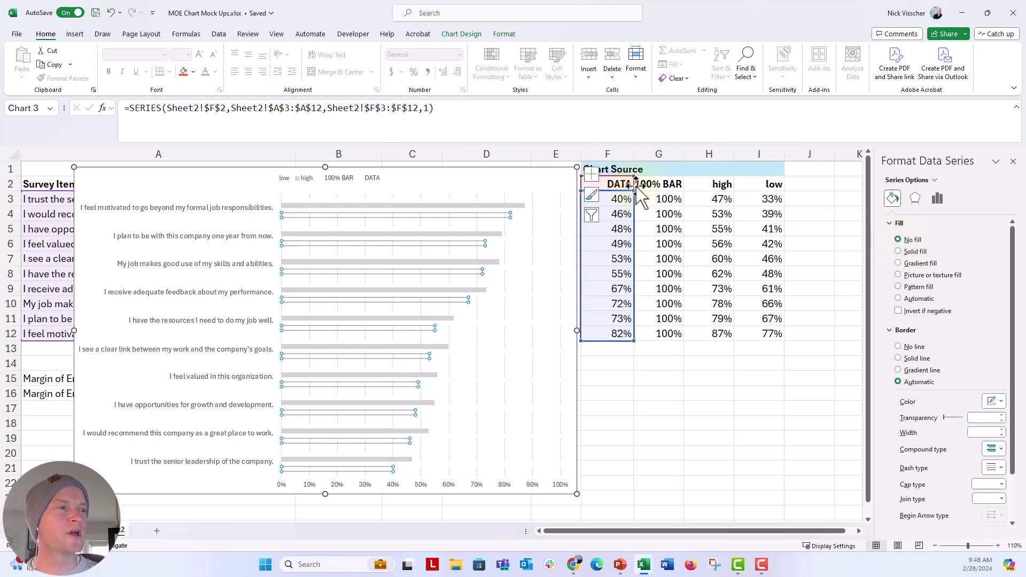
# Add error bars to the DATA series with Minus direction, No Cap and a Percentage amount of .01.
pyautogui.click(591, 176)
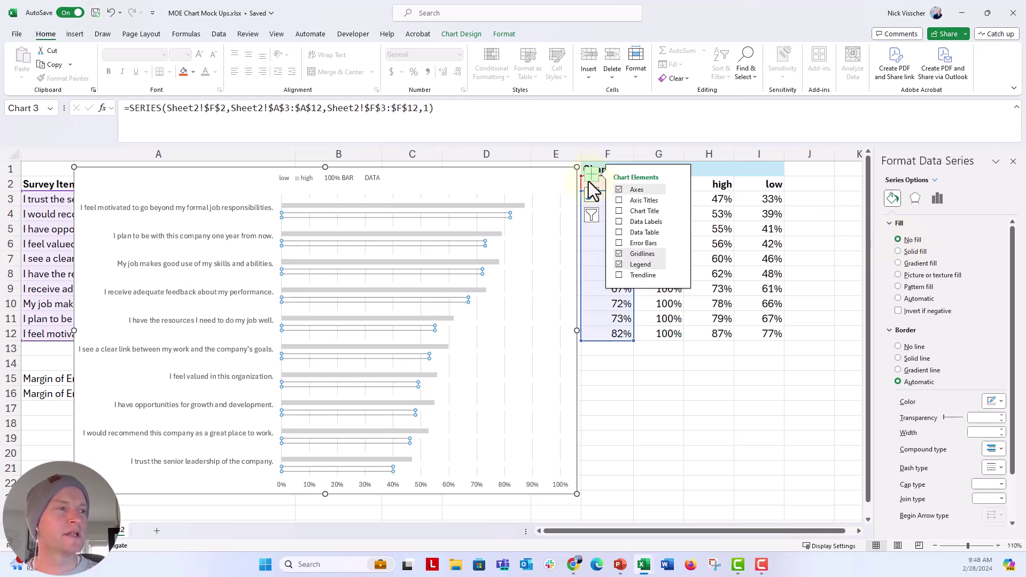
pyautogui.click(618, 243)
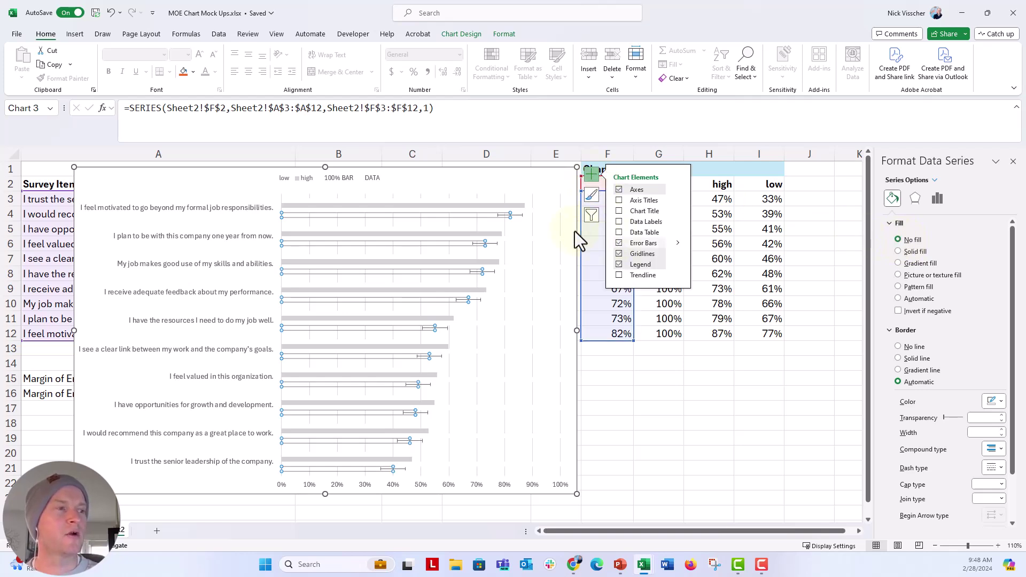
pyautogui.click(519, 216)
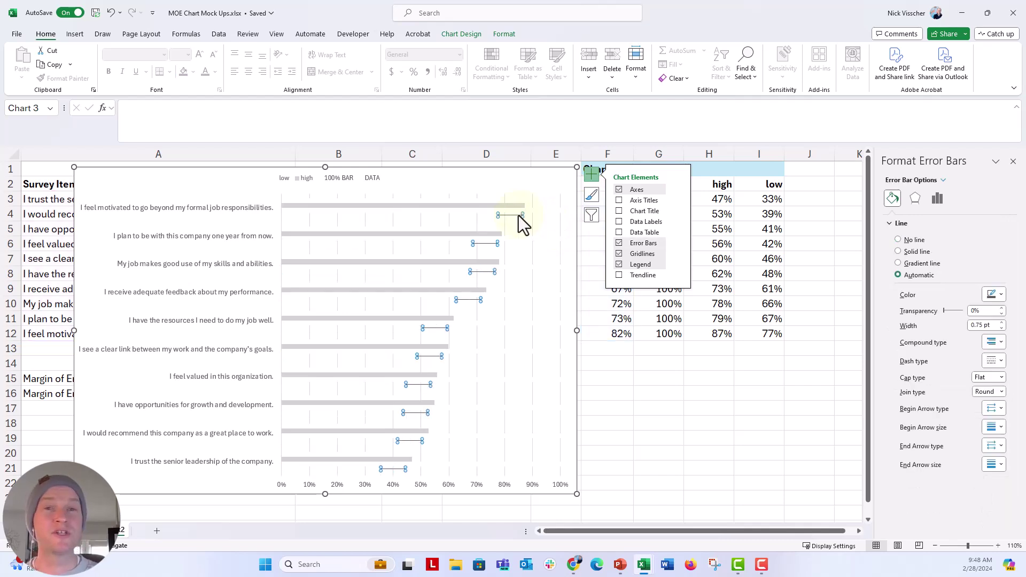
pyautogui.click(938, 201)
pyautogui.click(943, 277)
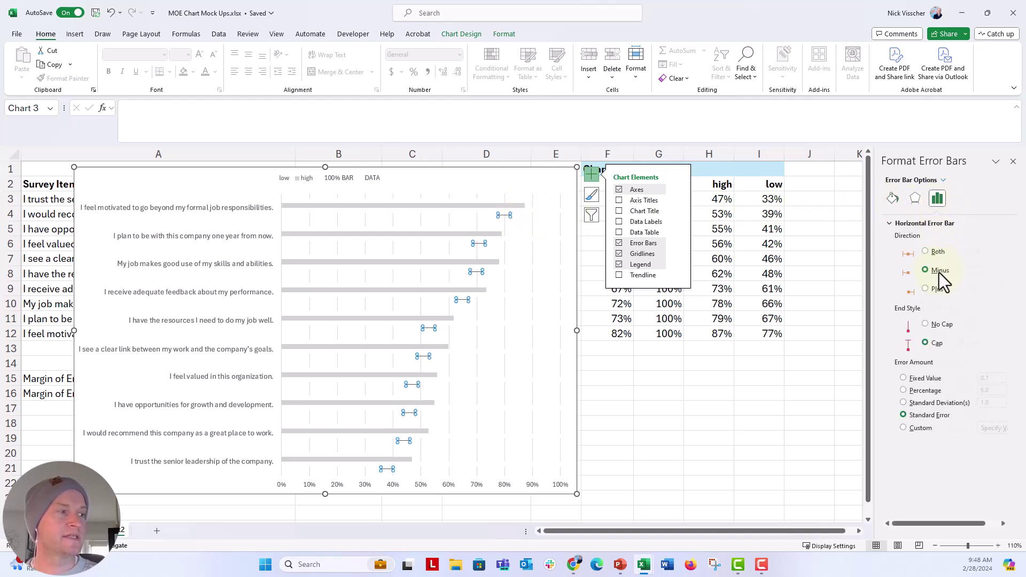
pyautogui.click(939, 326)
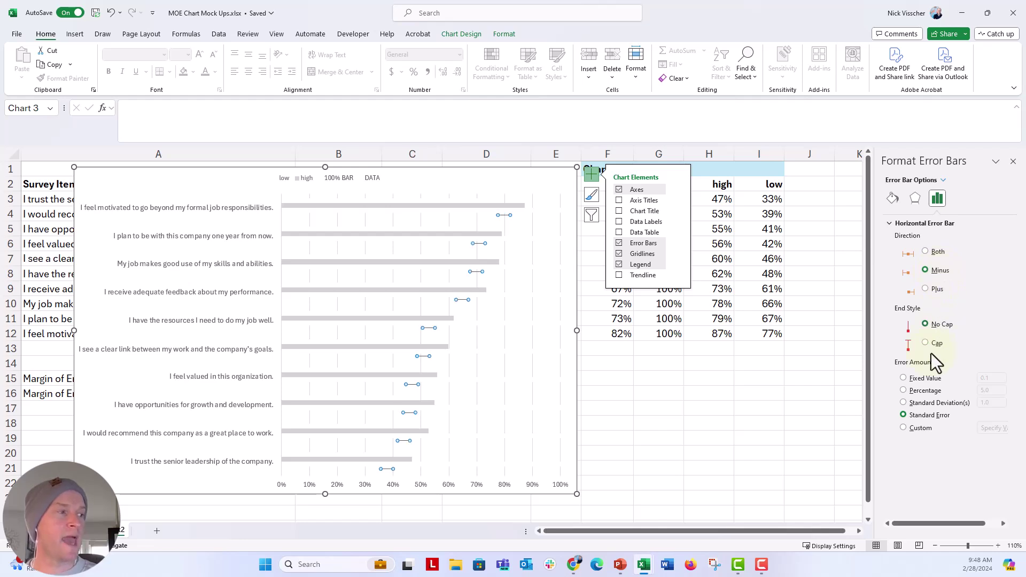
pyautogui.click(923, 392)
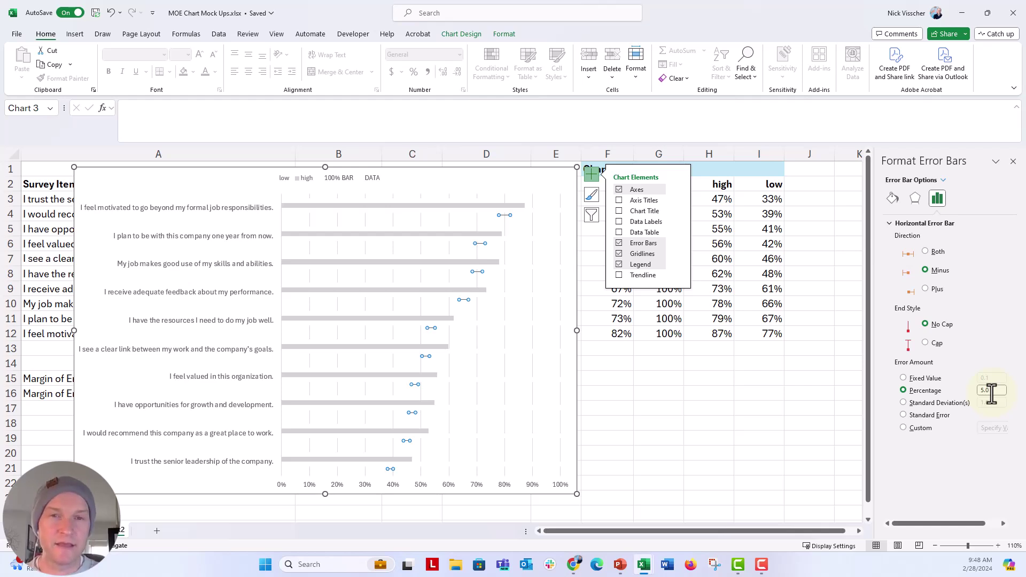
pyautogui.doubleClick(992, 393)
pyautogui.write('.01')
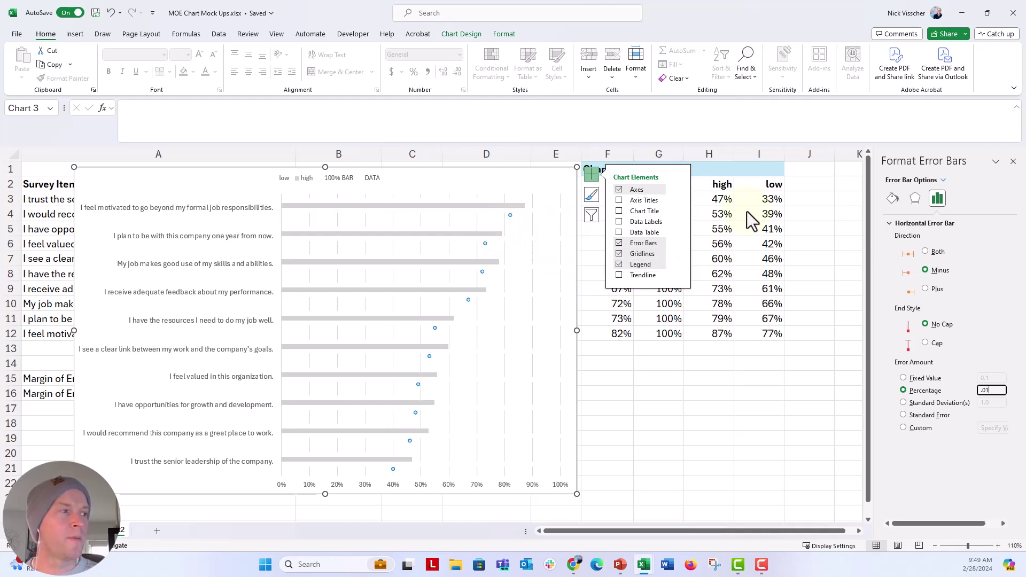
# Style the error bars as a solid blue line 4 pt wide so they show as large blue dots.
pyautogui.click(892, 199)
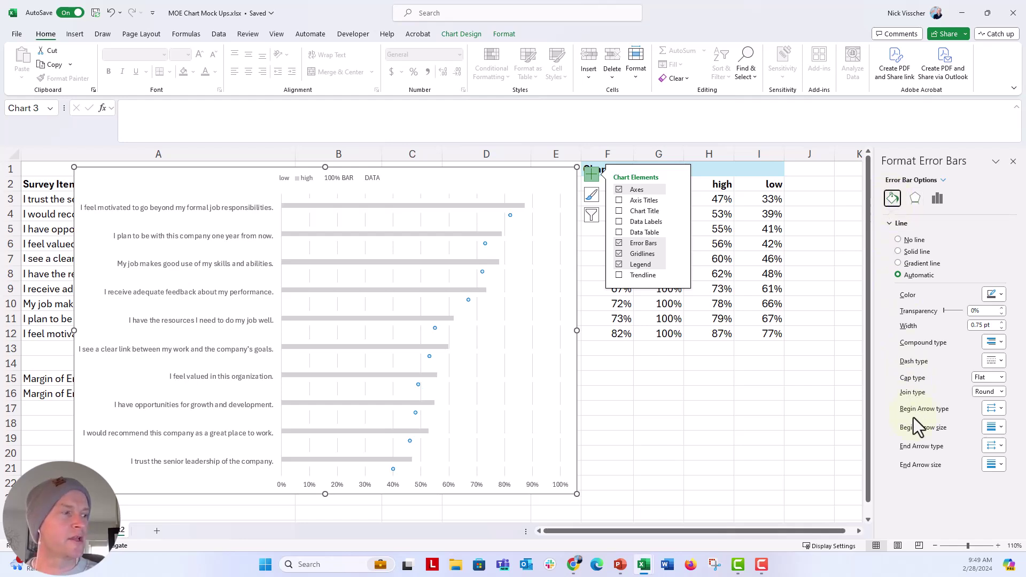
pyautogui.click(996, 410)
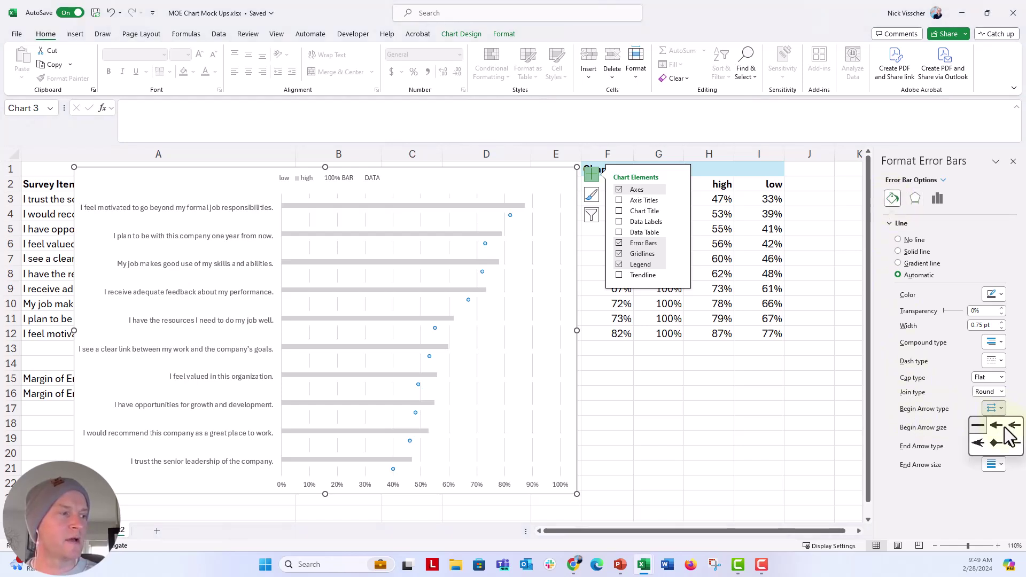
pyautogui.click(1013, 443)
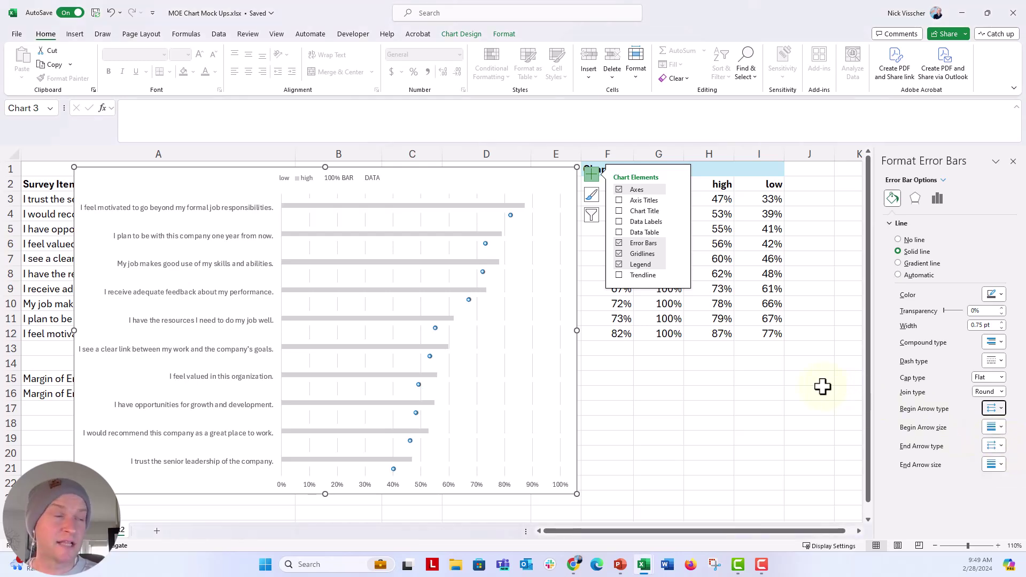
pyautogui.click(939, 201)
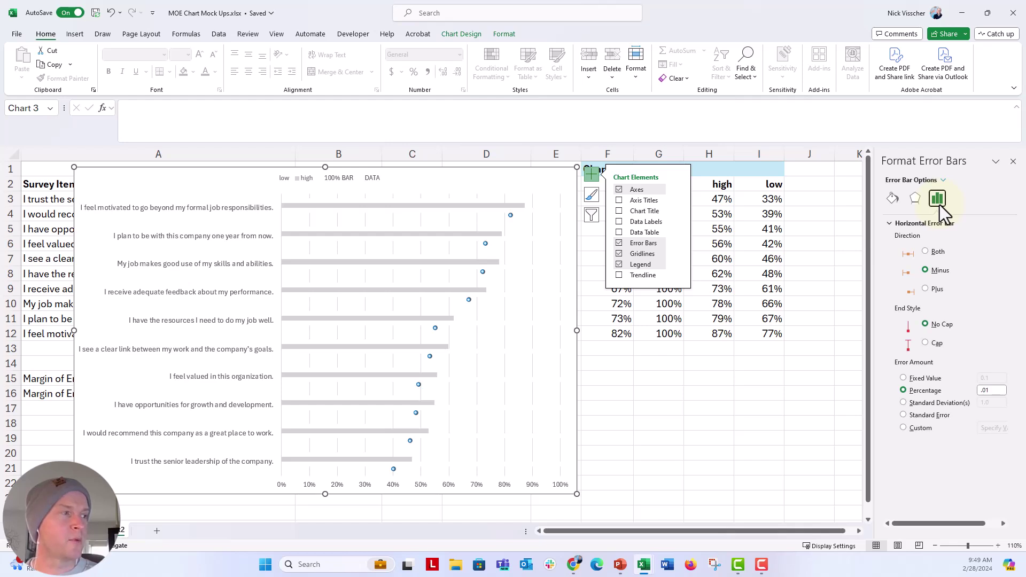
pyautogui.click(892, 198)
pyautogui.click(992, 295)
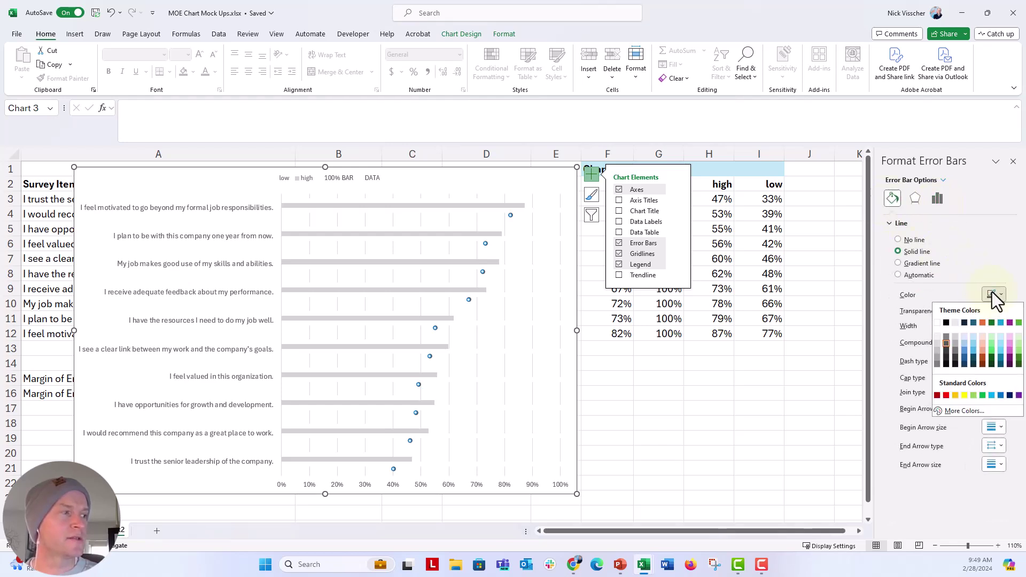
pyautogui.click(1000, 323)
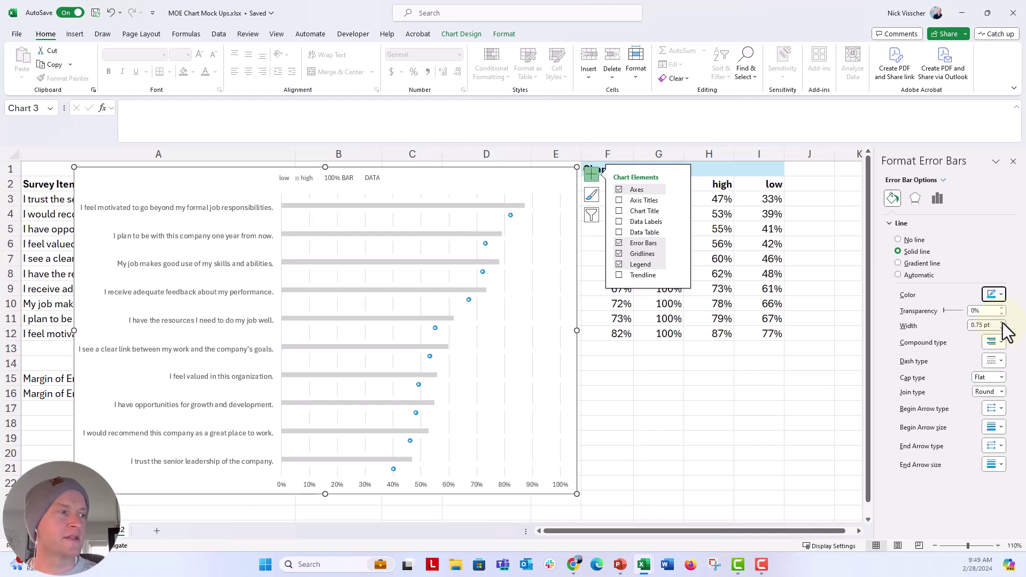
pyautogui.click(1002, 323)
pyautogui.click(1001, 323)
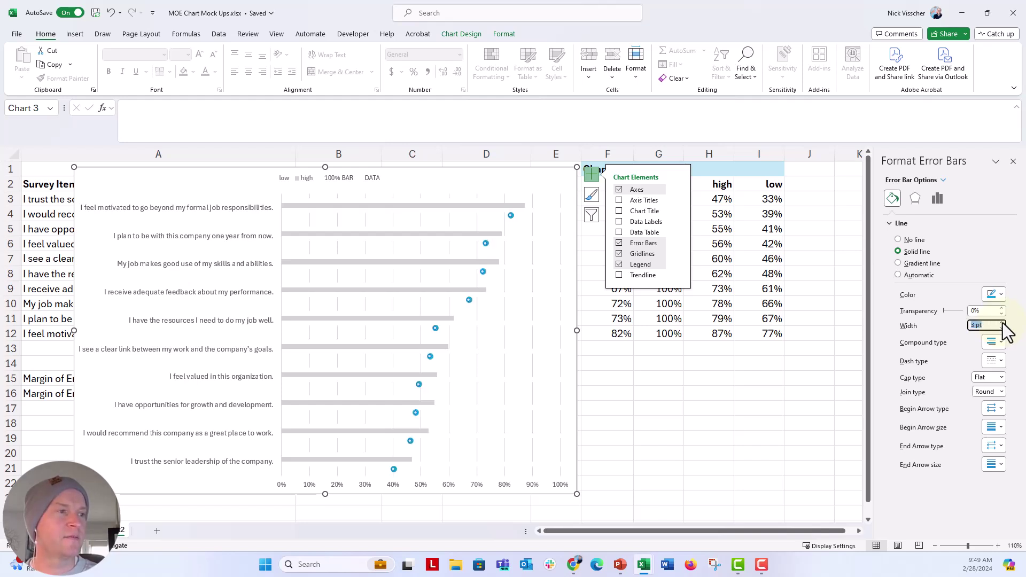
pyautogui.click(1002, 323)
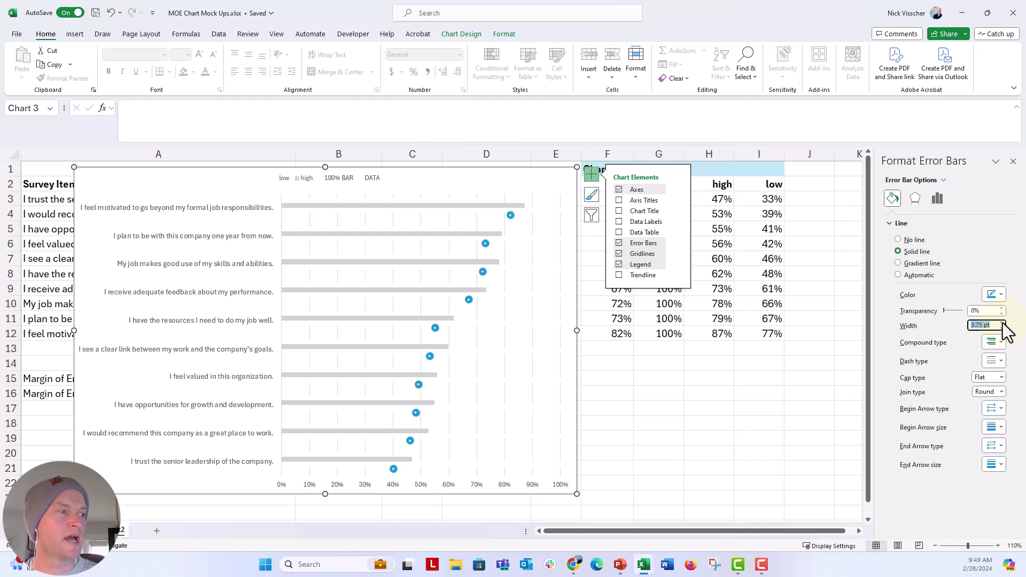
pyautogui.click(1002, 323)
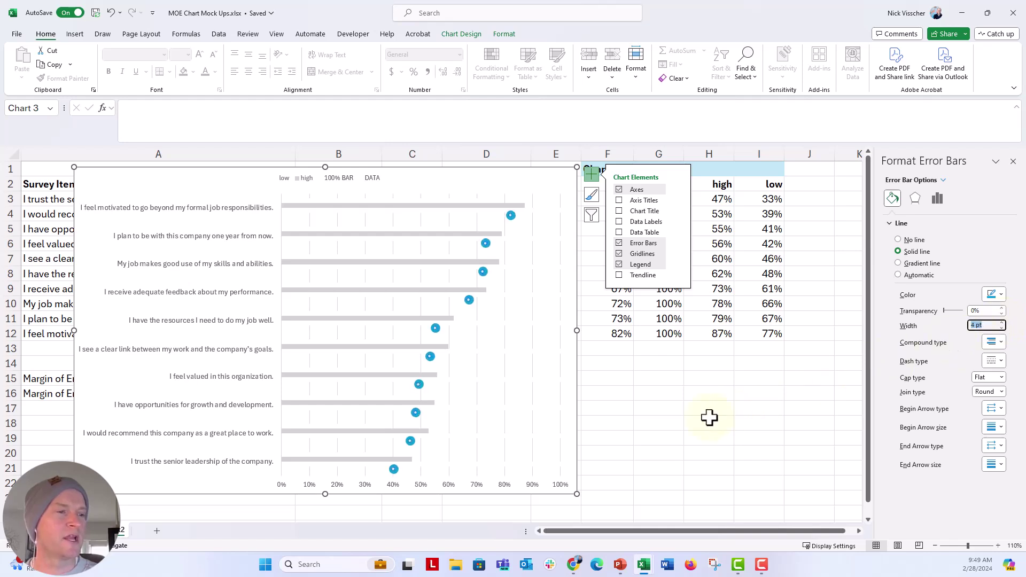
pyautogui.press('Return')
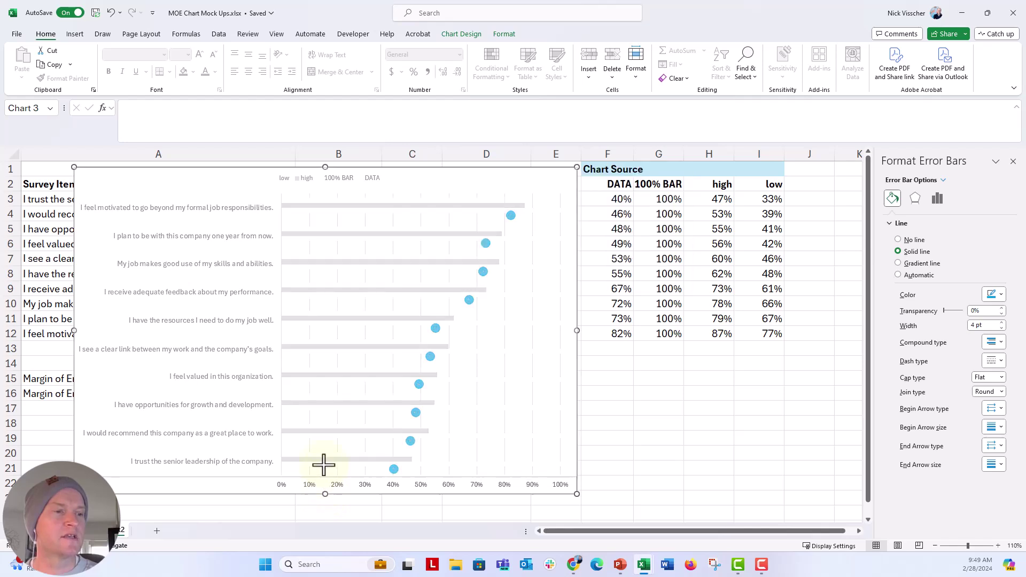
# Shorten the chart to about row 14 and delete its vertical gridlines.
pyautogui.moveTo(324, 464); pyautogui.dragTo(316, 385)
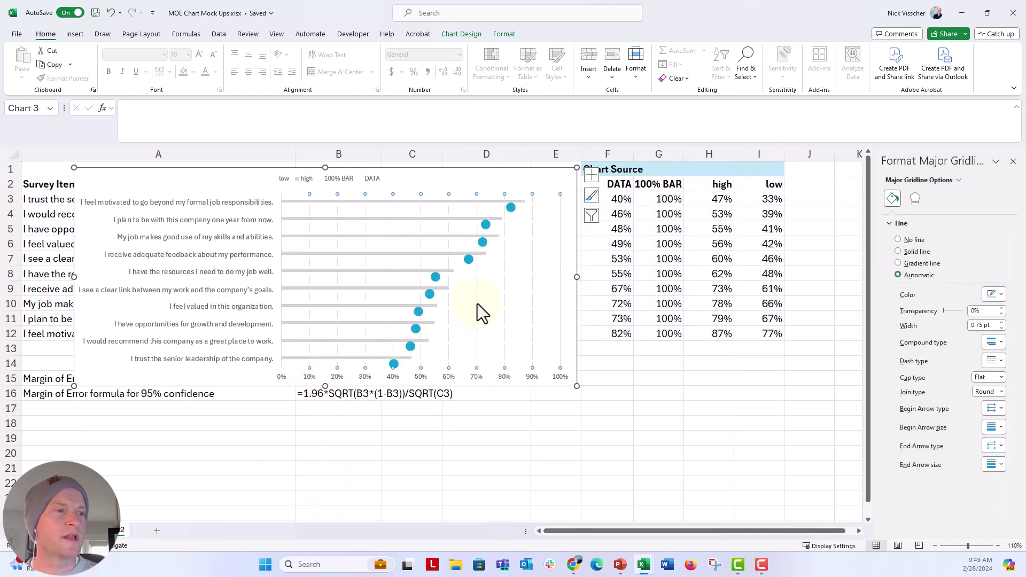
pyautogui.press('Delete')
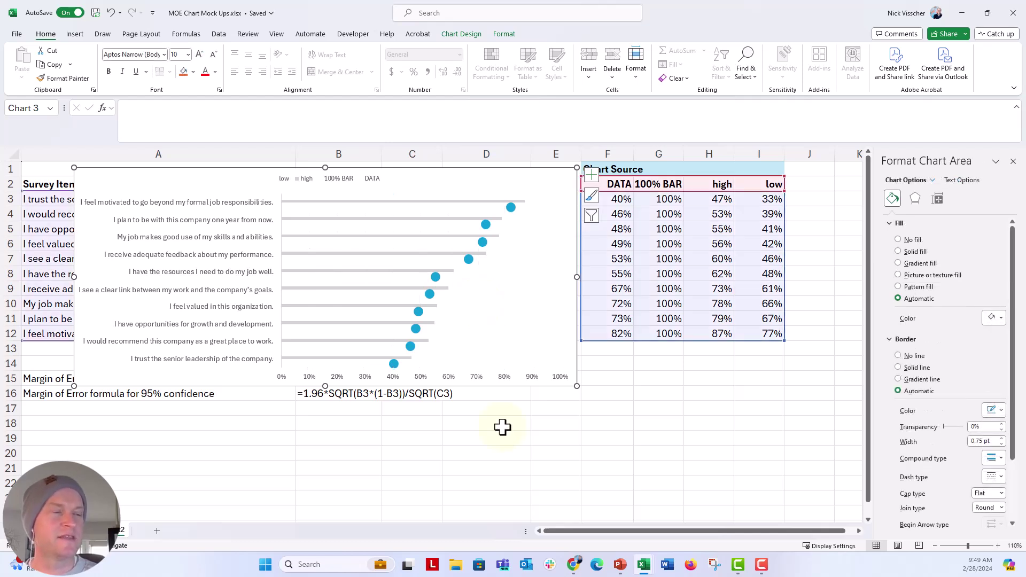
# Set the high series' Series Overlap to 100% so grey bands sit behind each blue dot.
pyautogui.click(308, 220)
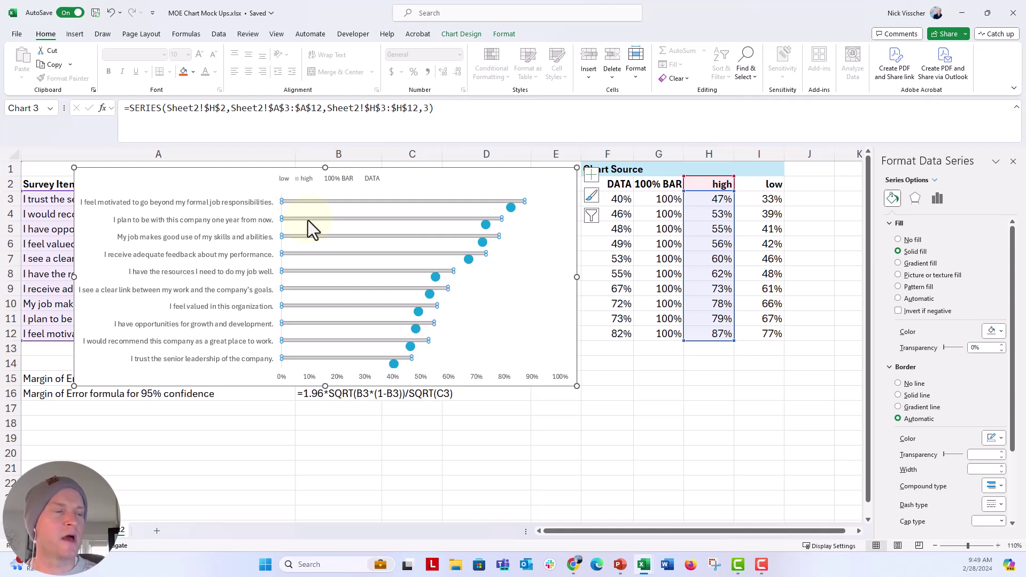
pyautogui.click(936, 199)
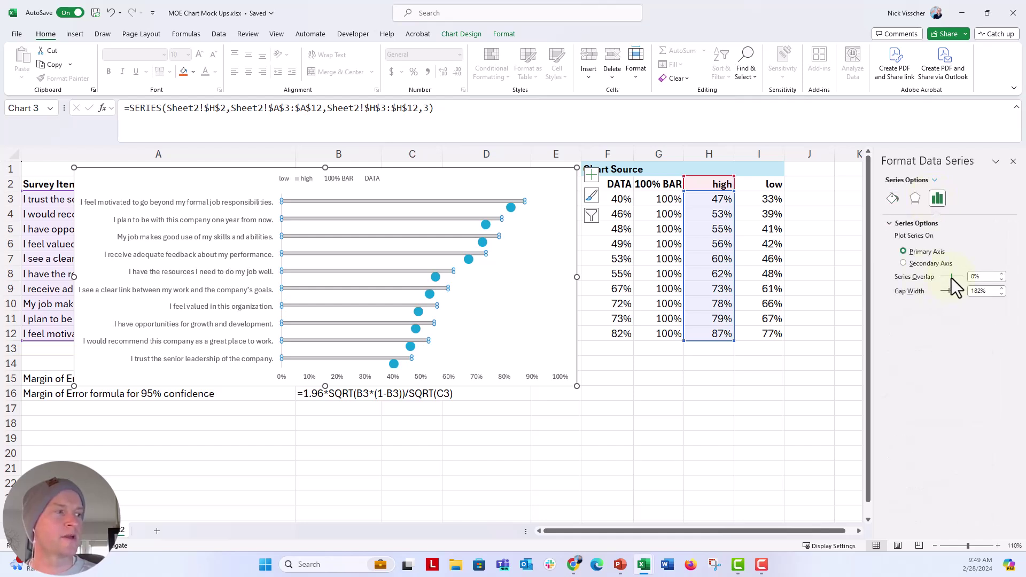
pyautogui.press('Return')
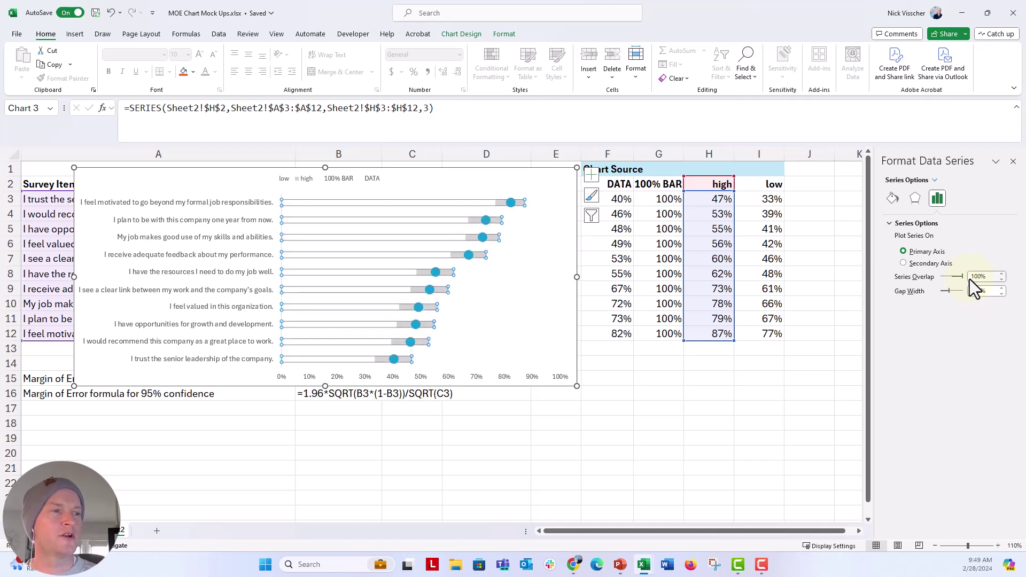
pyautogui.click(431, 426)
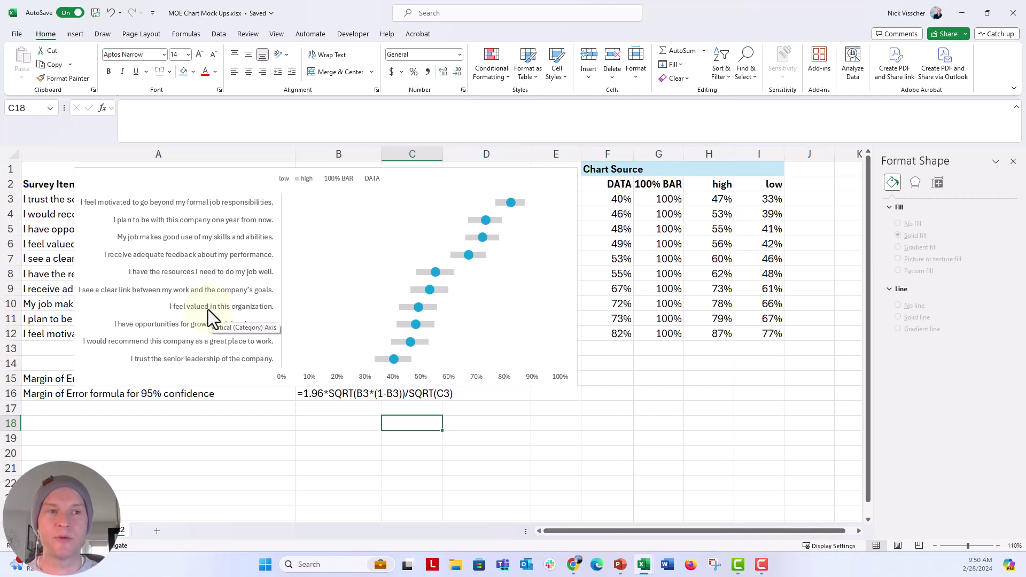
# Drag the survey chart down so it sits below the table's heading row.
pyautogui.click(171, 173)
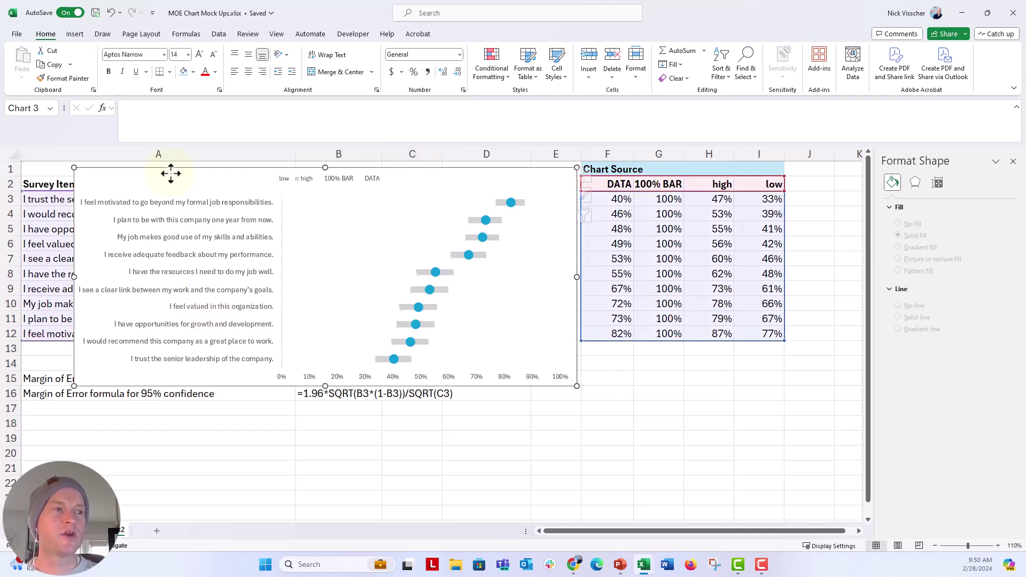
pyautogui.moveTo(170, 173); pyautogui.dragTo(210, 208)
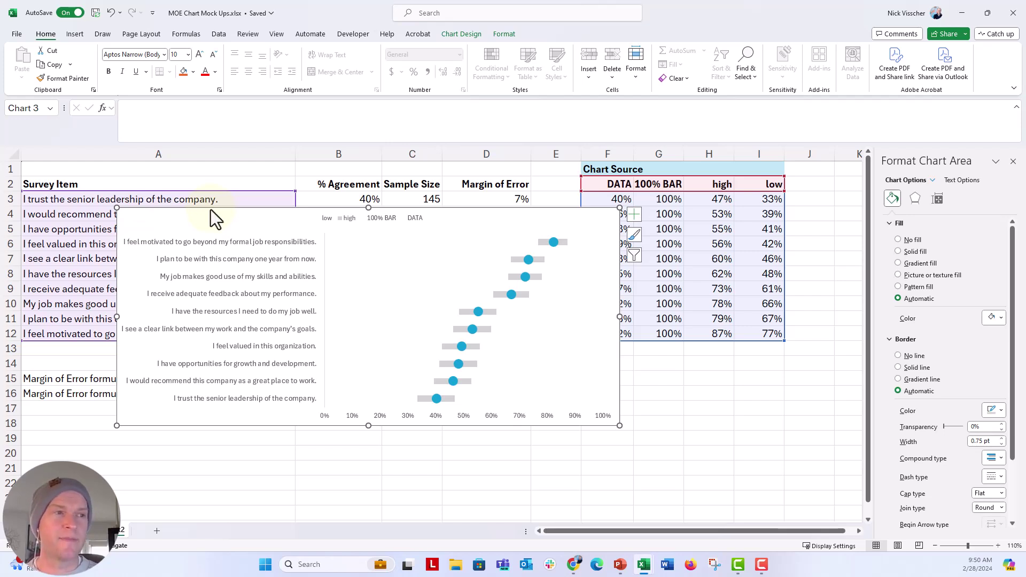
# Delete the legend from the survey chart.
pyautogui.click(329, 220)
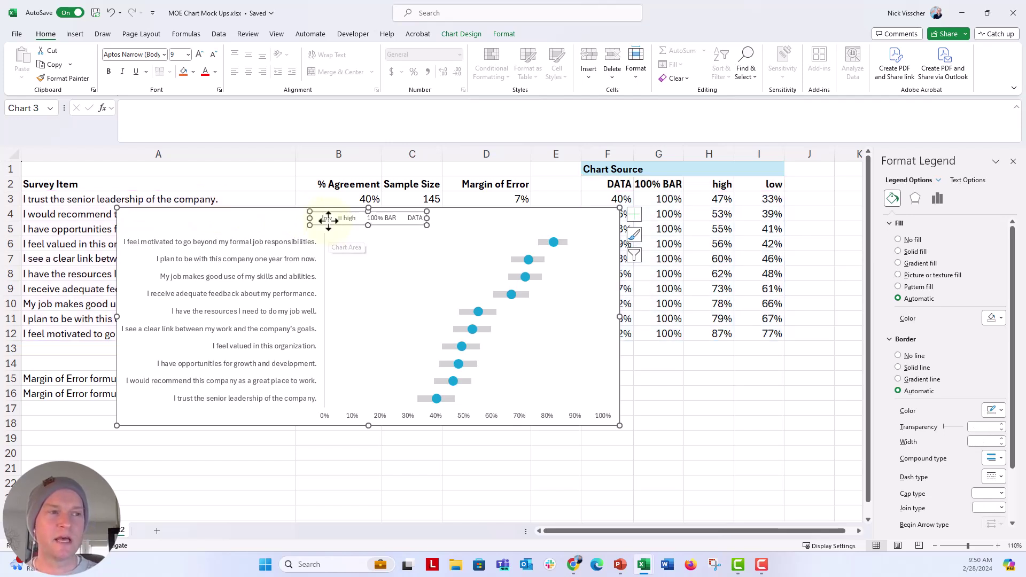
pyautogui.press('Delete')
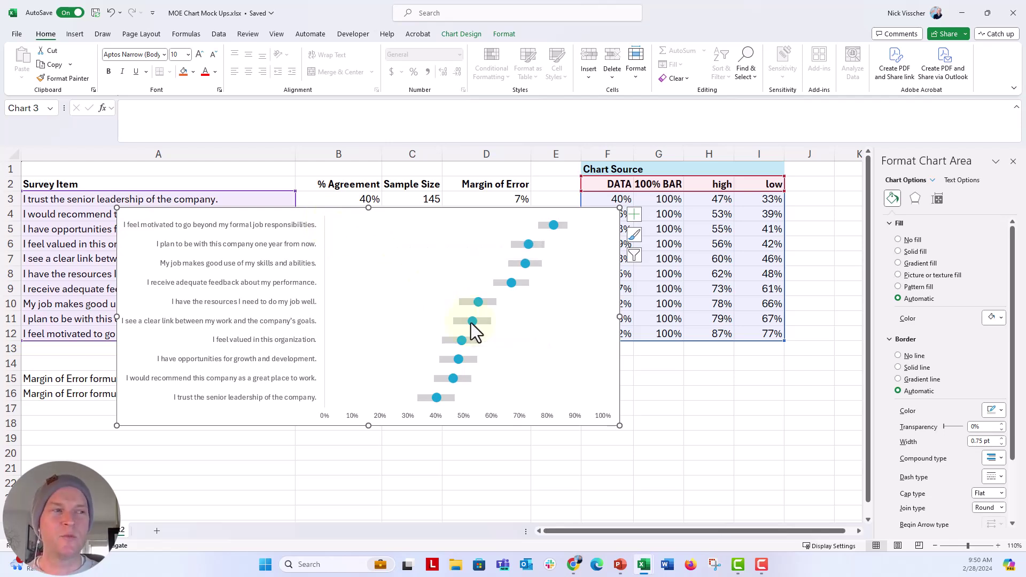
# Try Primary Major Vertical gridlines from the Chart Elements list, then turn them off again.
pyautogui.moveTo(487, 302)
pyautogui.click(634, 215)
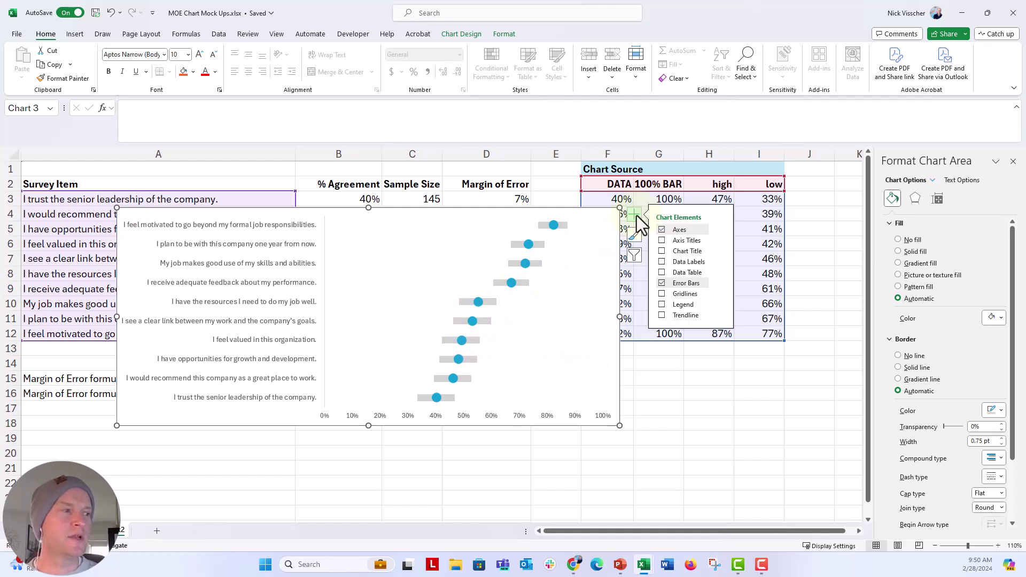
pyautogui.click(721, 294)
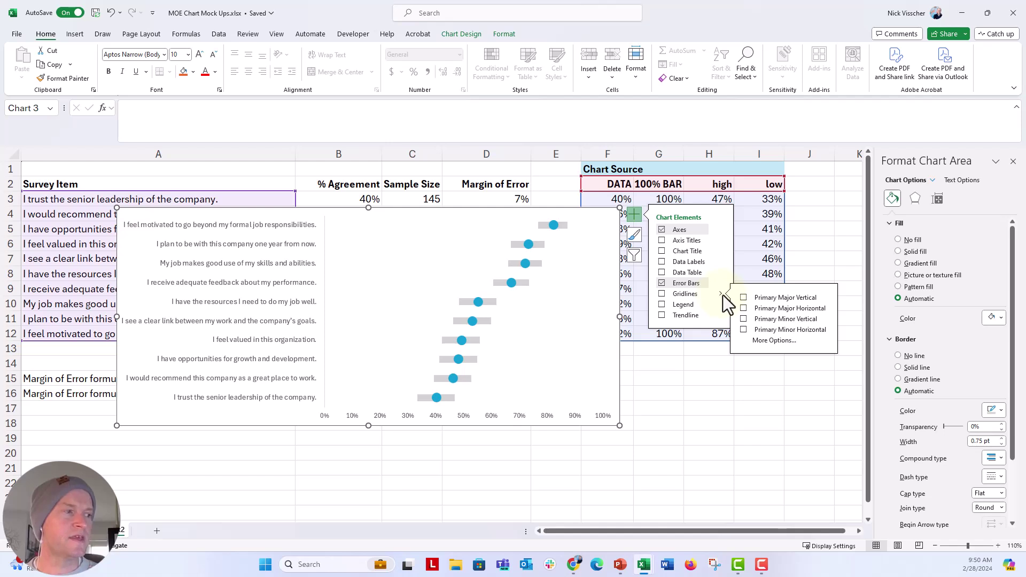
pyautogui.click(744, 297)
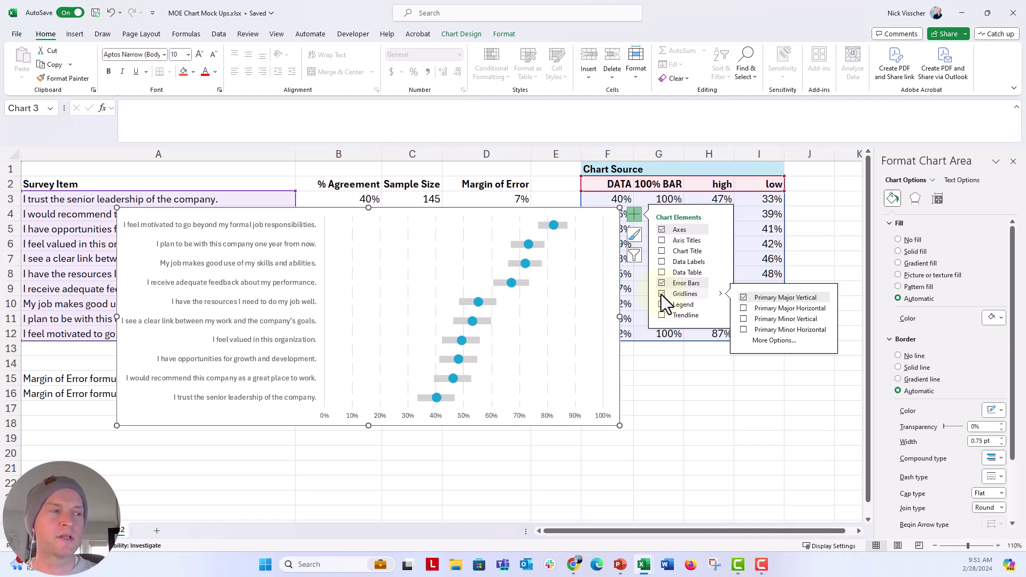
pyautogui.click(745, 300)
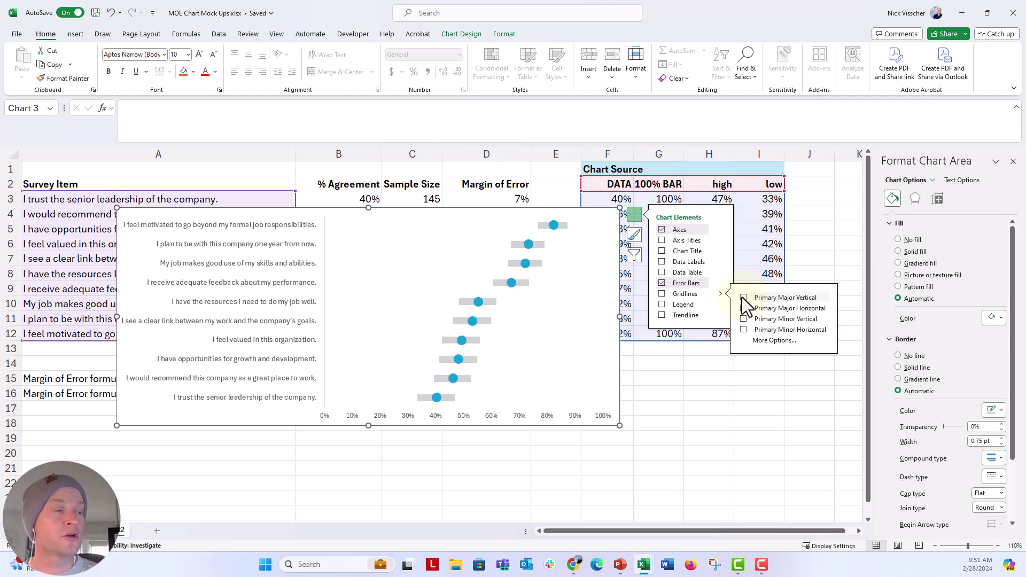
# Turn on Primary Major Horizontal gridlines between the survey items.
pyautogui.click(743, 308)
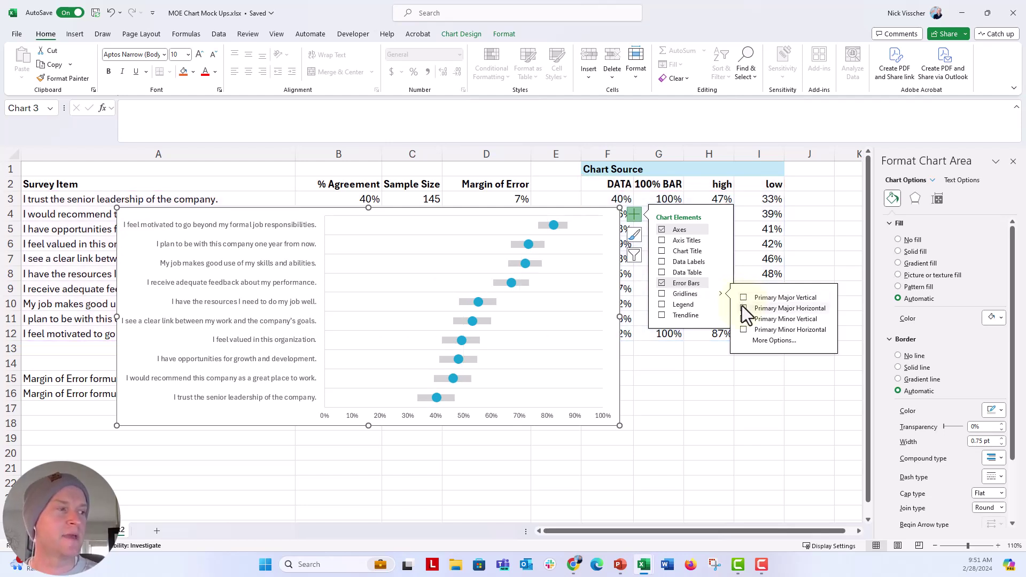
pyautogui.click(741, 309)
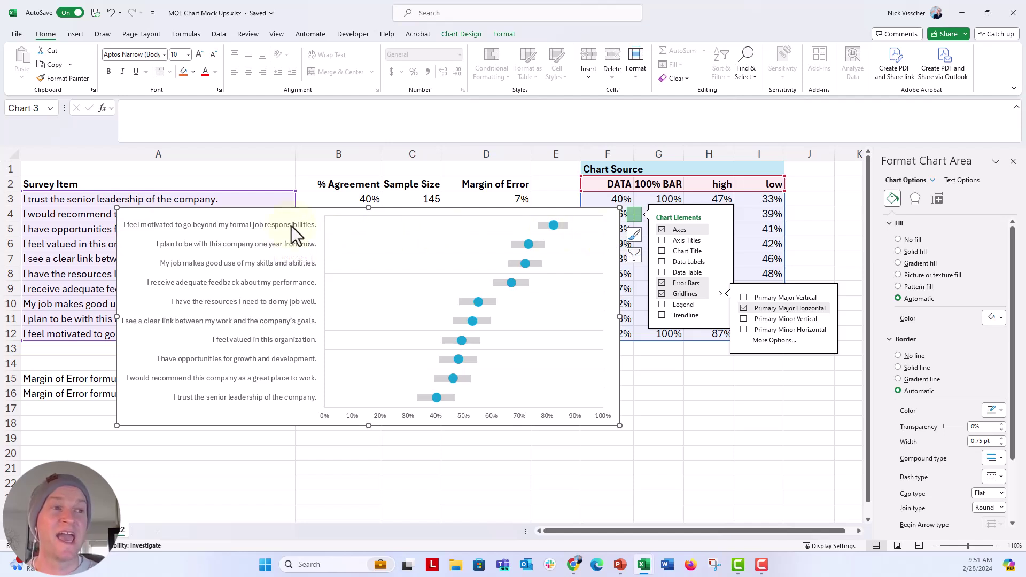
pyautogui.click(291, 226)
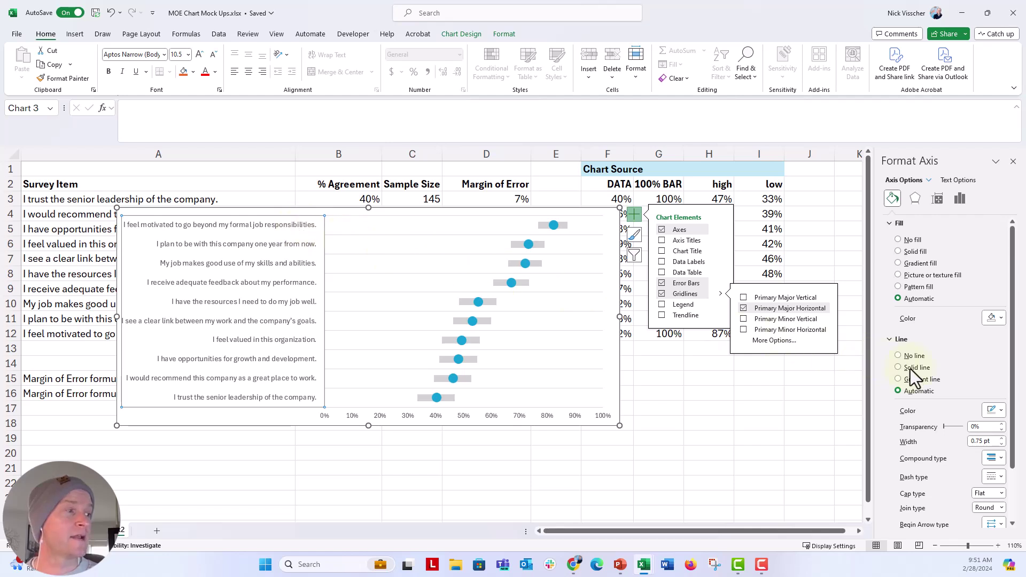
# Set the survey item label axis to No line in Format Axis Fill & Line.
pyautogui.click(405, 471)
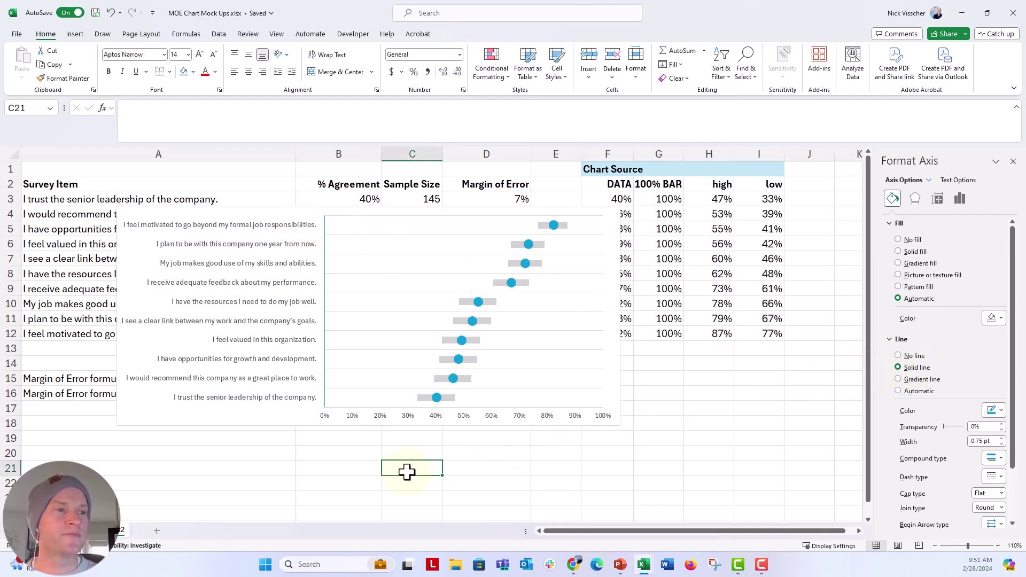
pyautogui.click(284, 267)
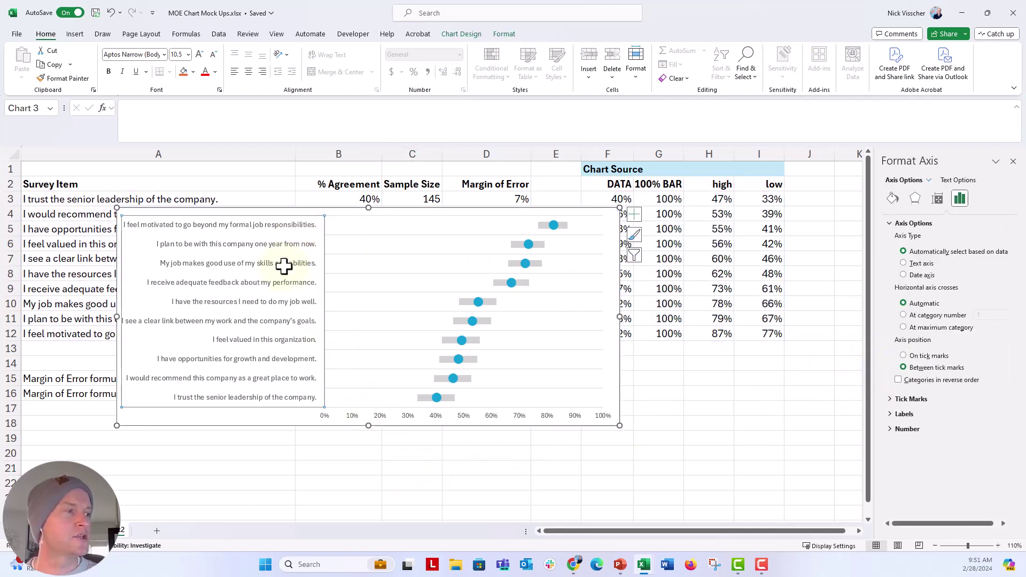
pyautogui.click(893, 199)
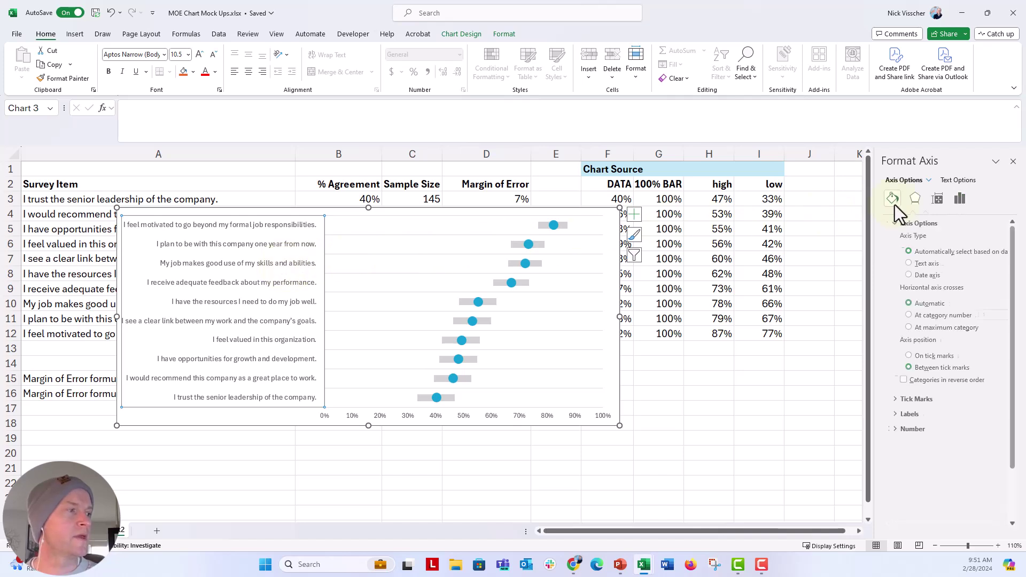
pyautogui.click(906, 356)
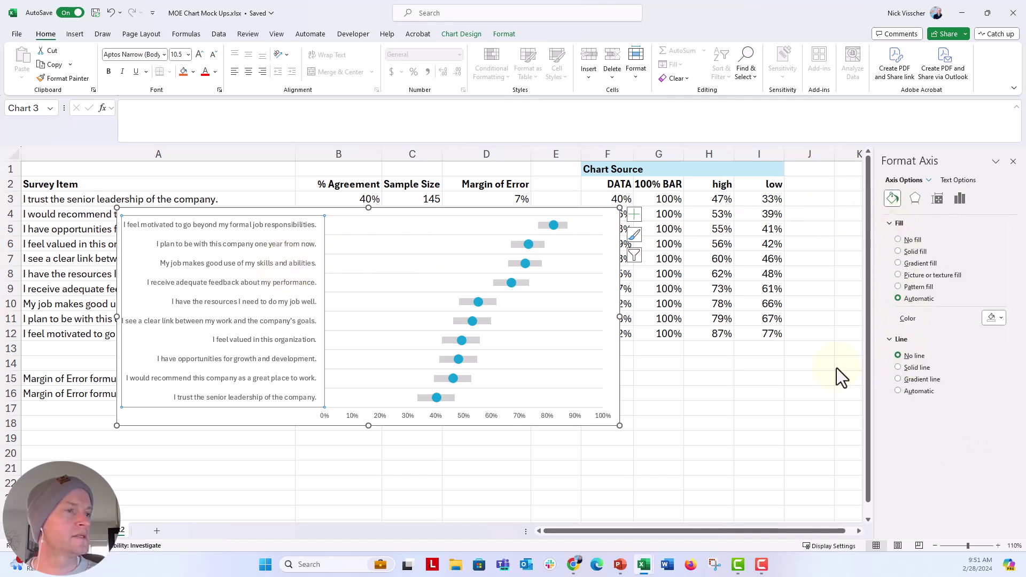
pyautogui.click(302, 452)
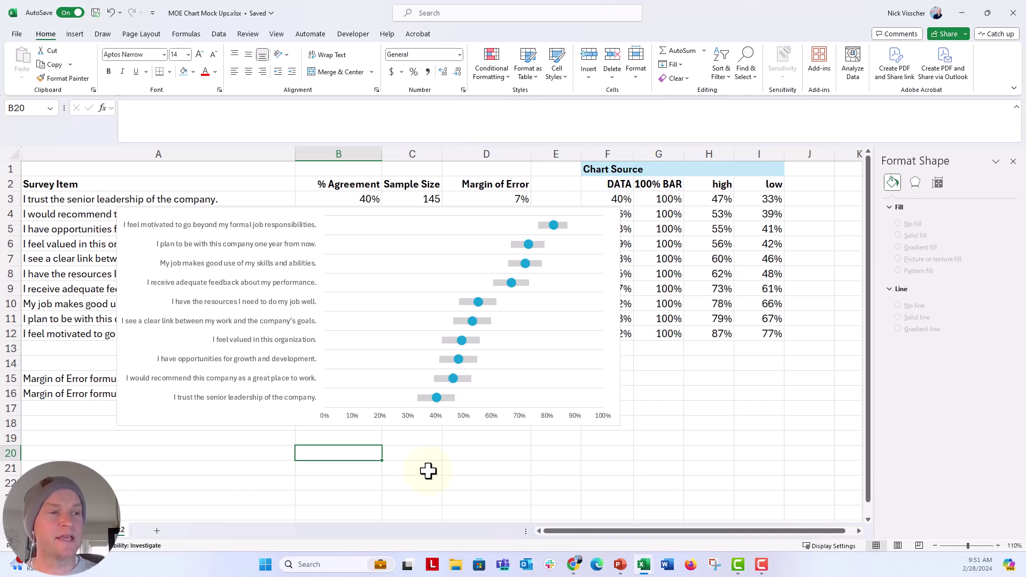
# Select Series "DATA" (the blue dots) via the Format pane's element dropdown after trying chart clicks.
pyautogui.click(461, 343)
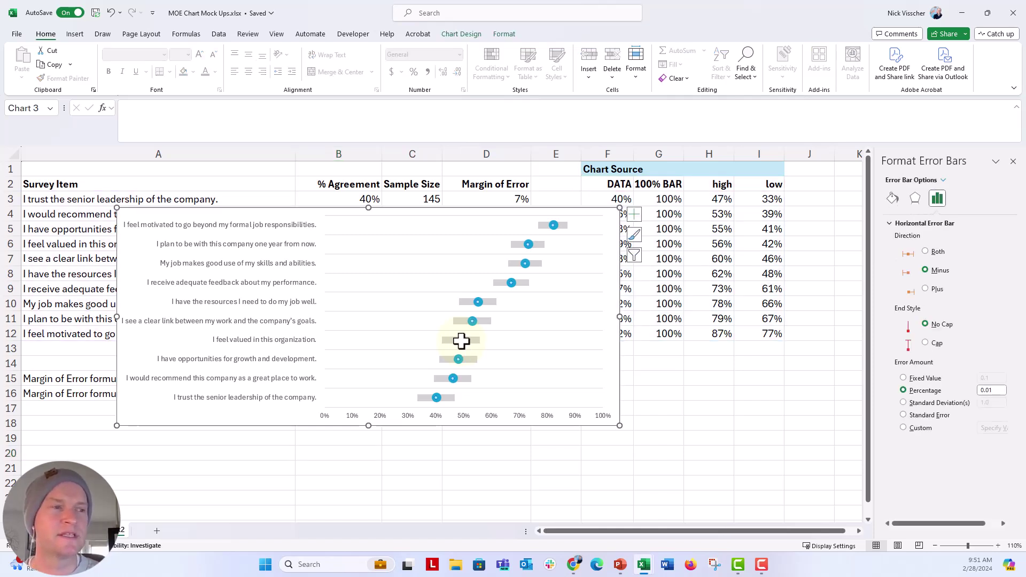
pyautogui.click(451, 341)
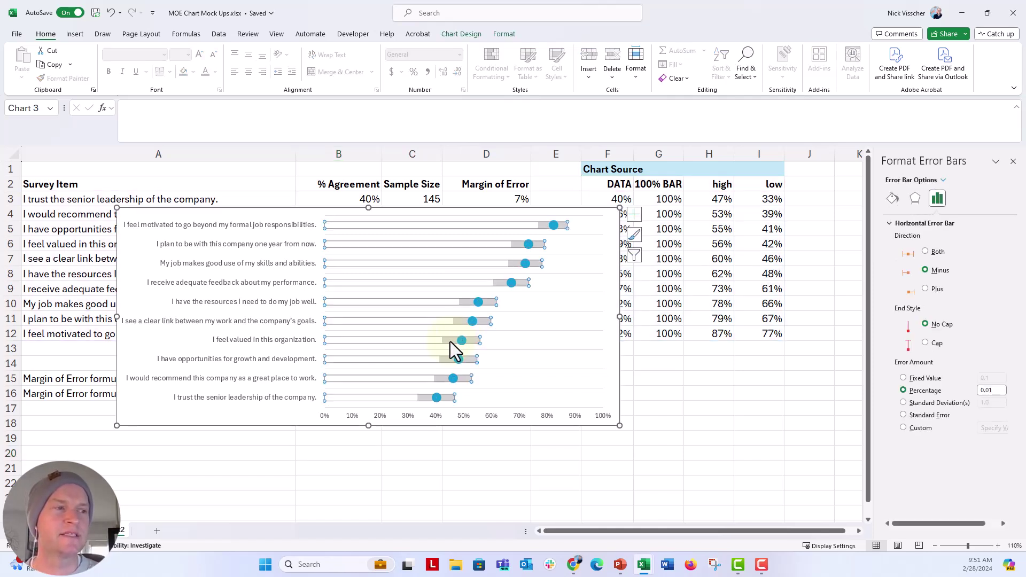
pyautogui.click(471, 319)
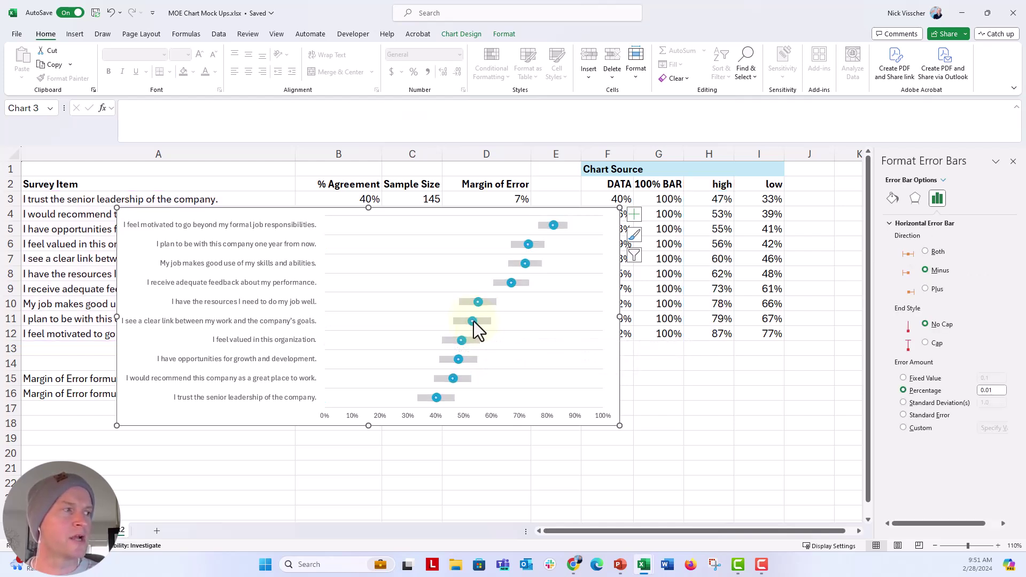
pyautogui.click(553, 354)
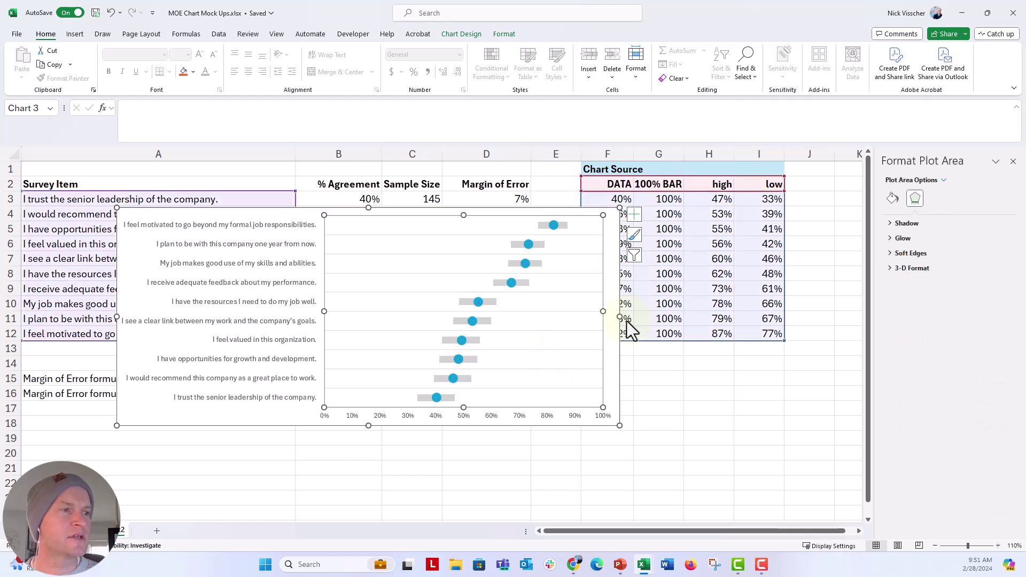
pyautogui.click(942, 178)
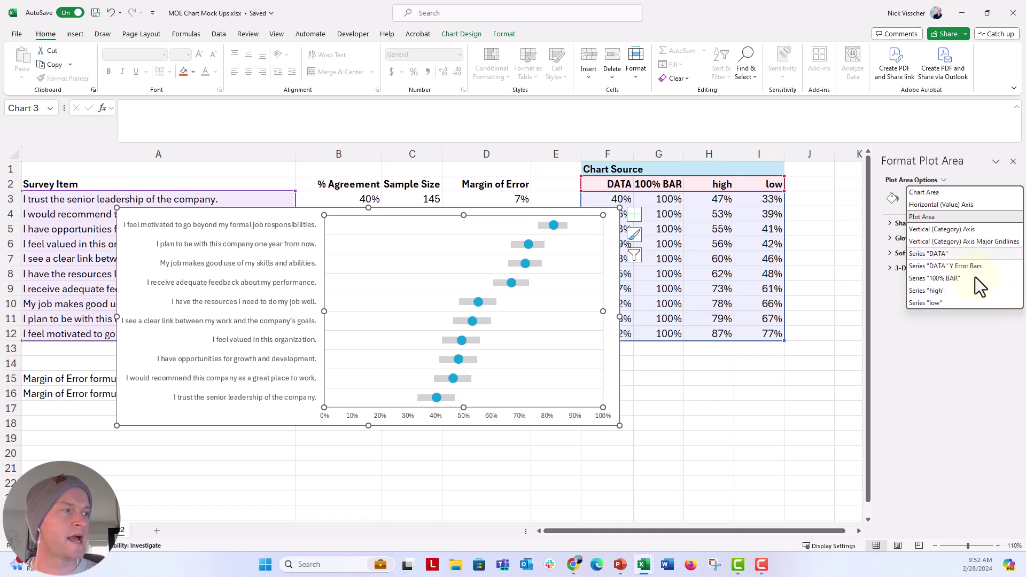
pyautogui.click(947, 254)
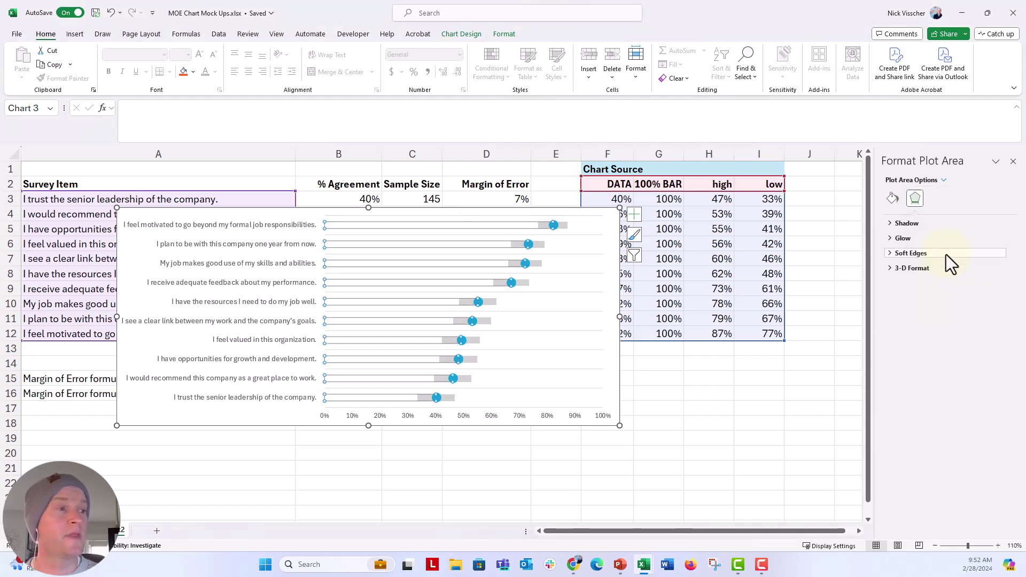
pyautogui.rightClick(483, 230)
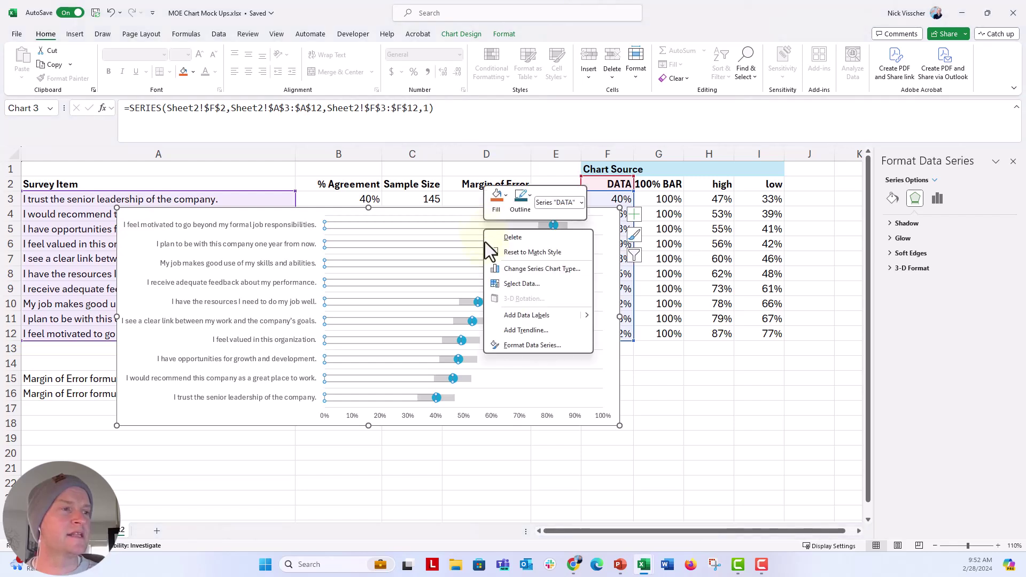
pyautogui.click(498, 315)
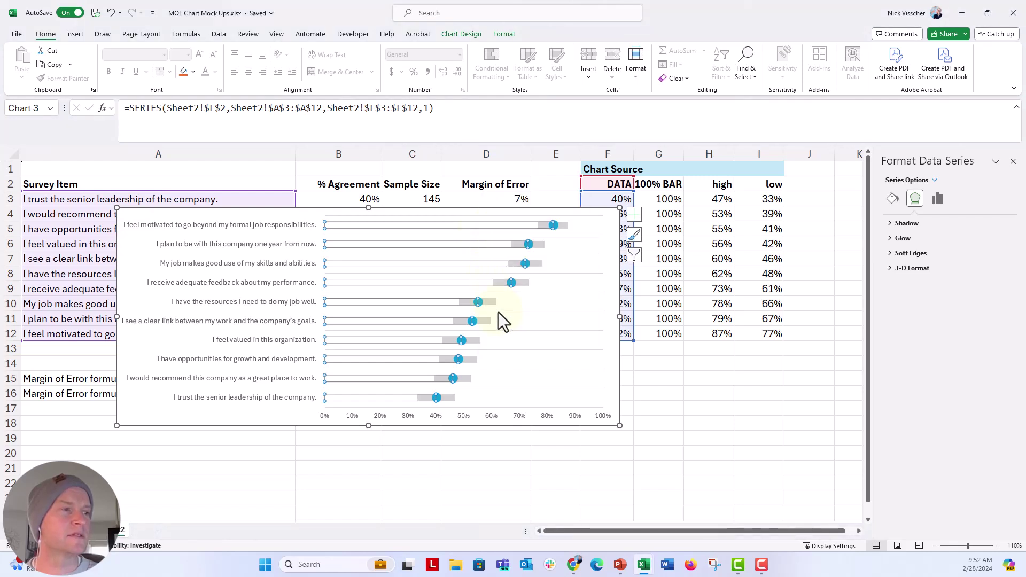
pyautogui.click(561, 225)
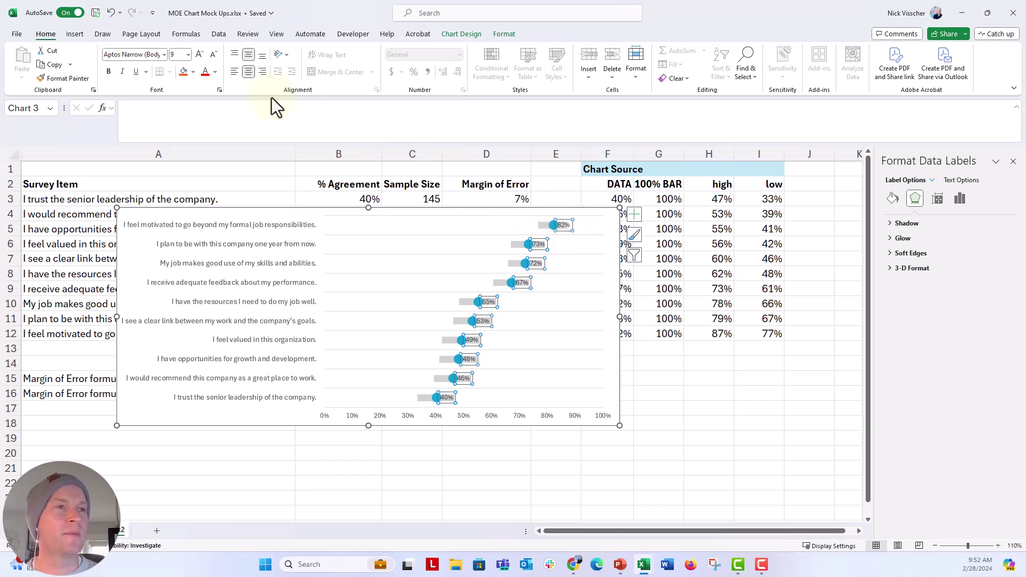
pyautogui.click(215, 72)
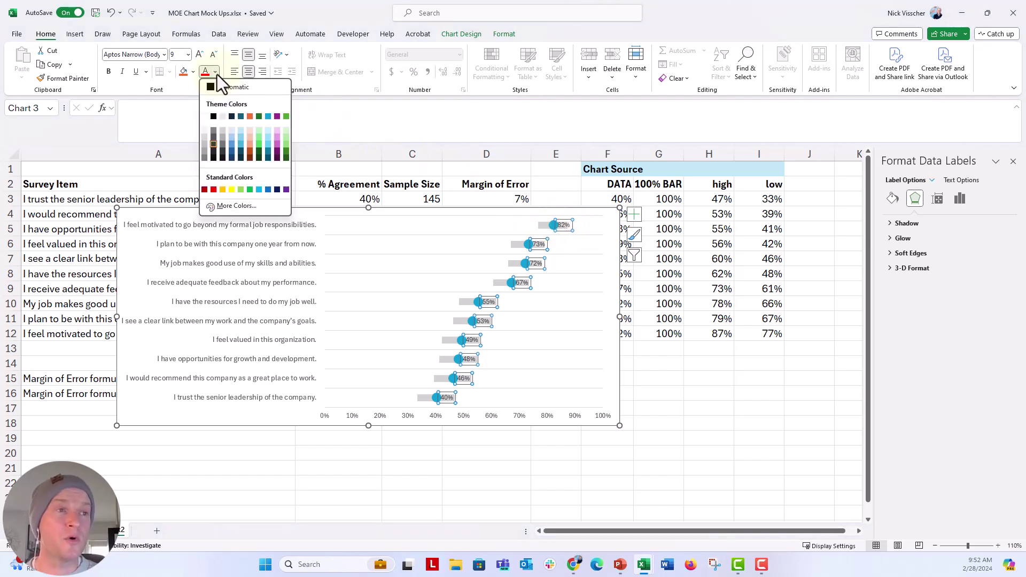
pyautogui.click(268, 116)
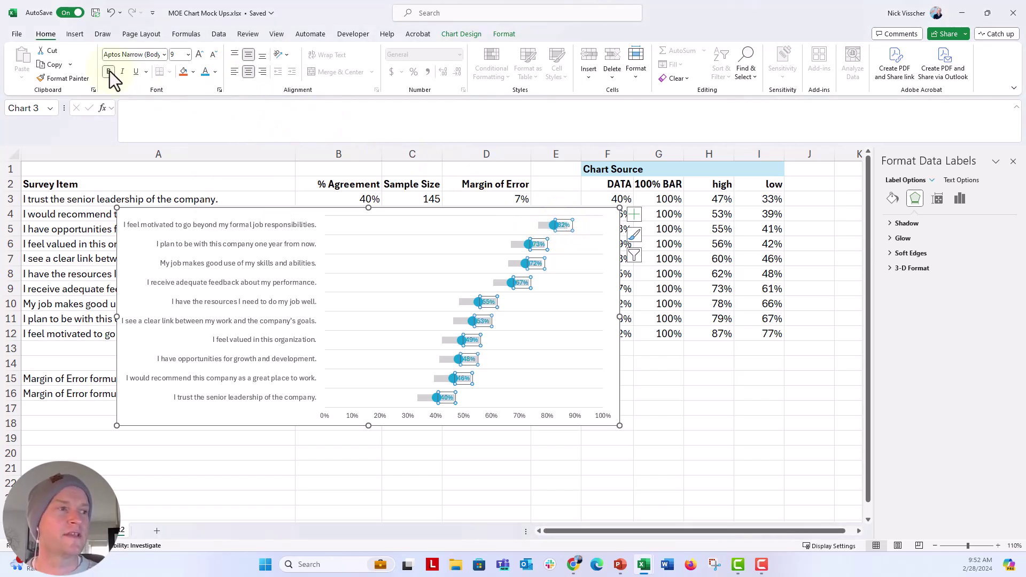
pyautogui.click(213, 55)
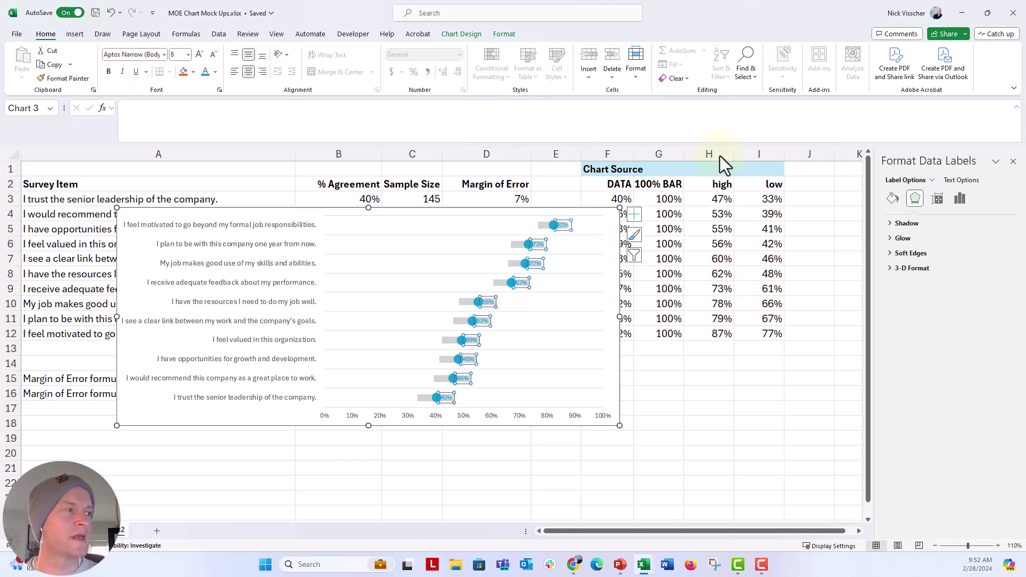
pyautogui.click(960, 200)
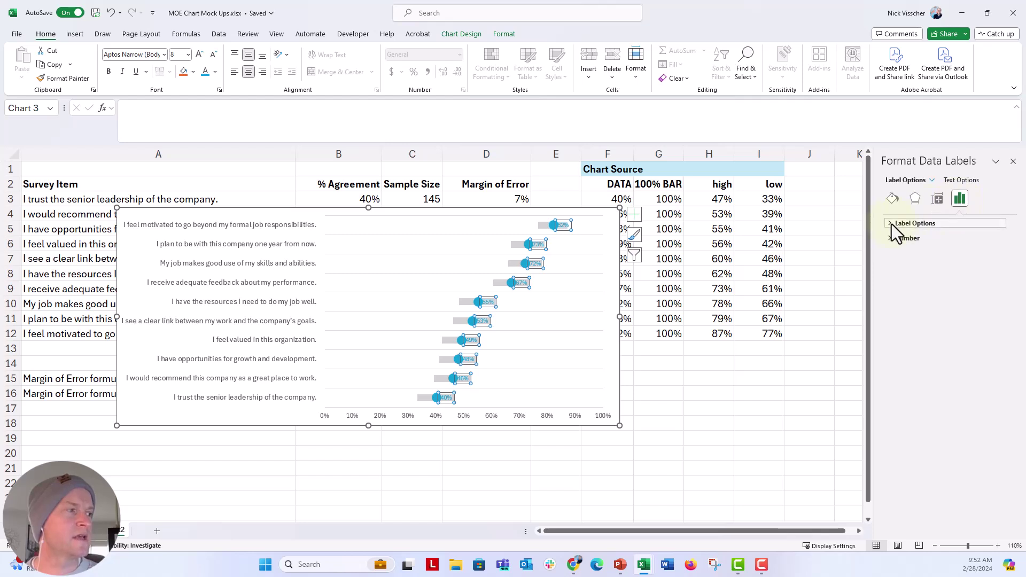
pyautogui.click(893, 223)
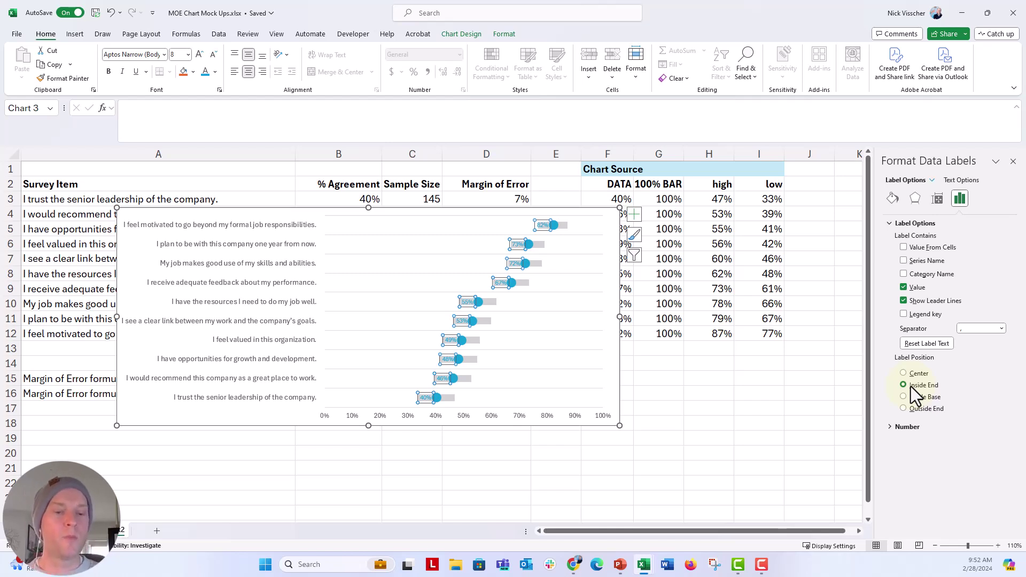
pyautogui.press('Delete')
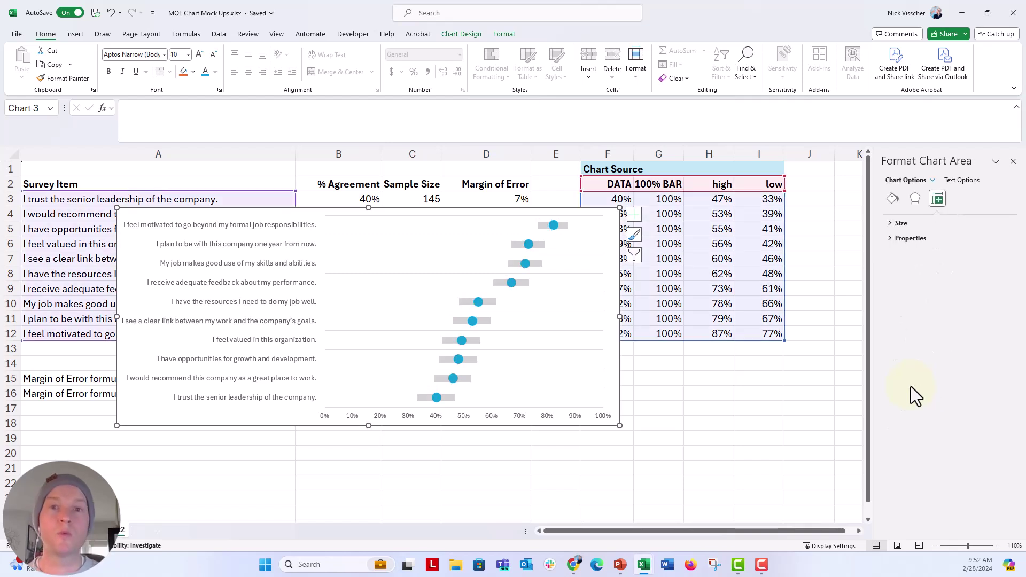